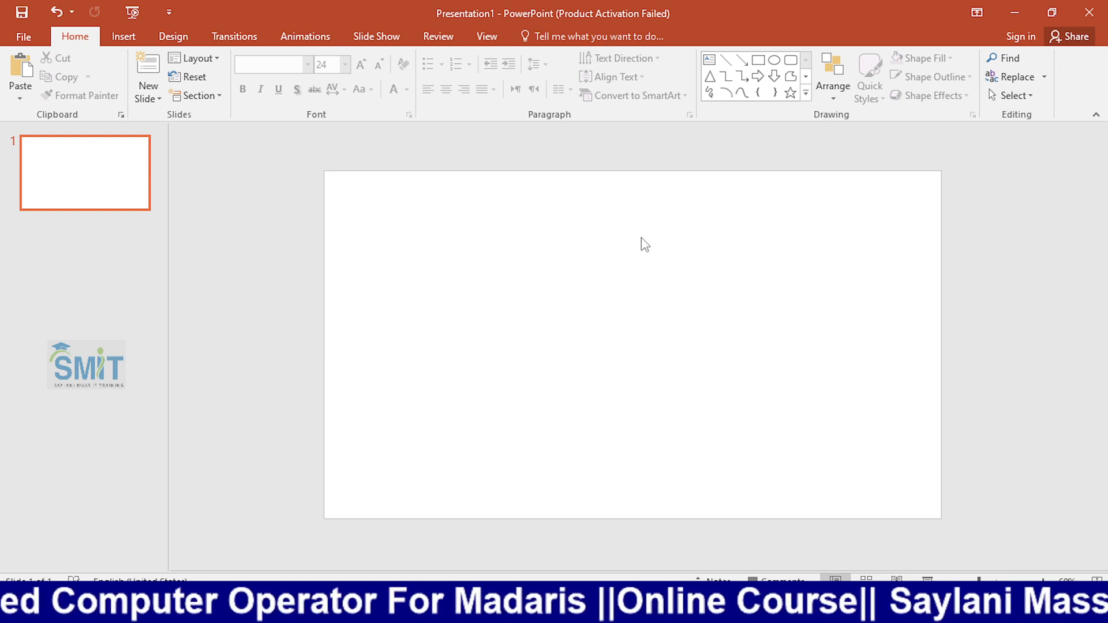
# Add a text box in the upper middle of the blank slide containing the text "fghfghfghfg".
pyautogui.click(710, 59)
pyautogui.moveTo(482, 198); pyautogui.dragTo(611, 285)
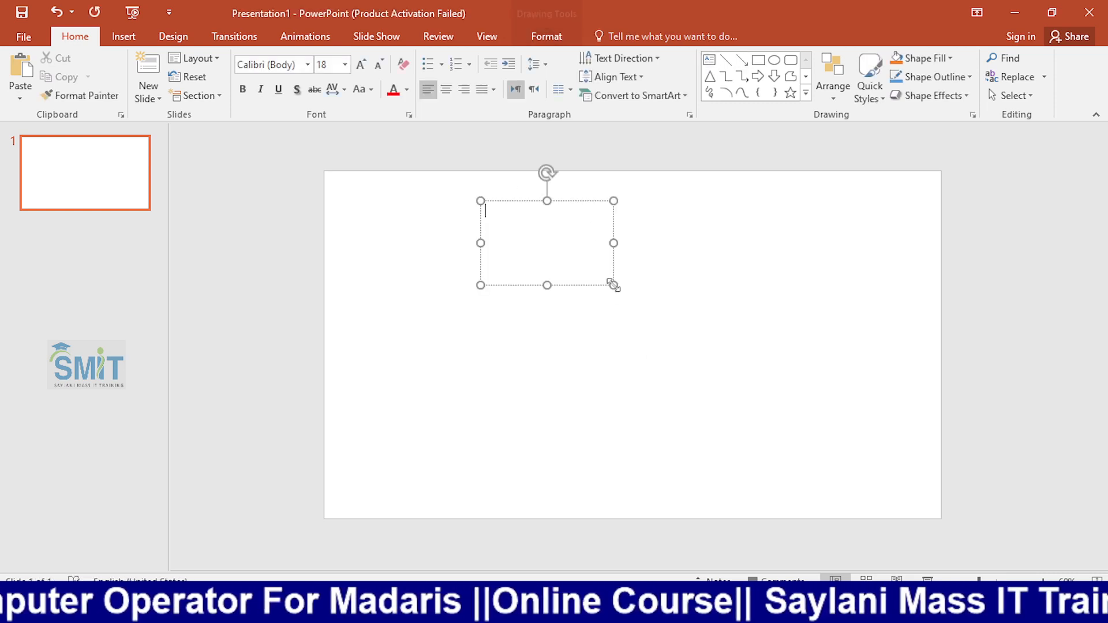
pyautogui.write('fghfghfghfg')
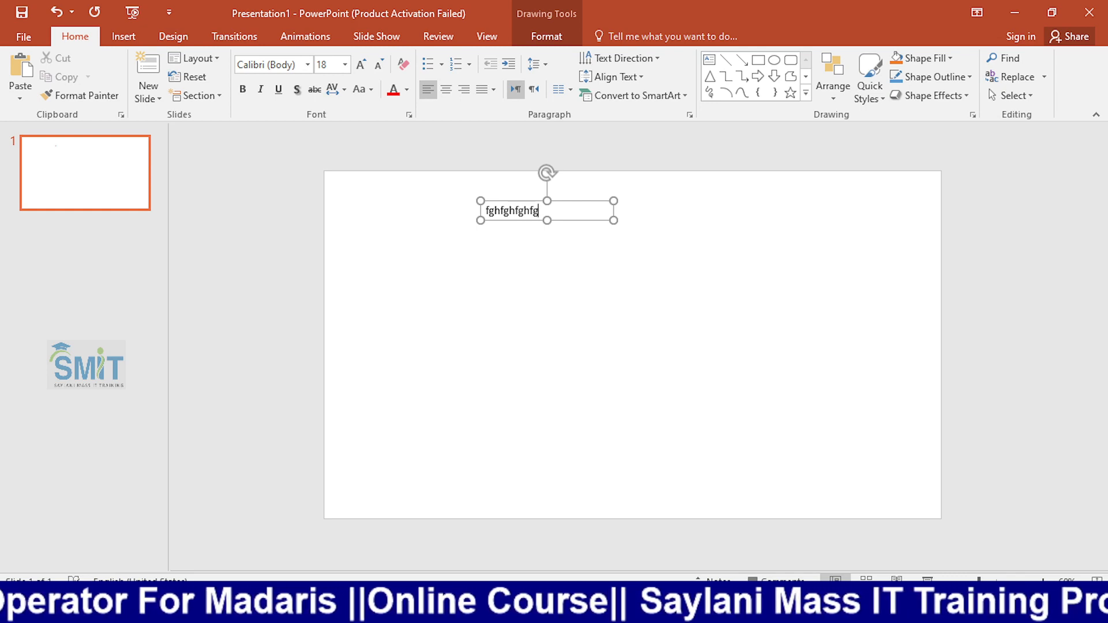
# Widen the "fghfghfghfg" text box almost to the slide's right edge and move it to the slide's upper-left area.
pyautogui.moveTo(615, 221); pyautogui.dragTo(936, 521)
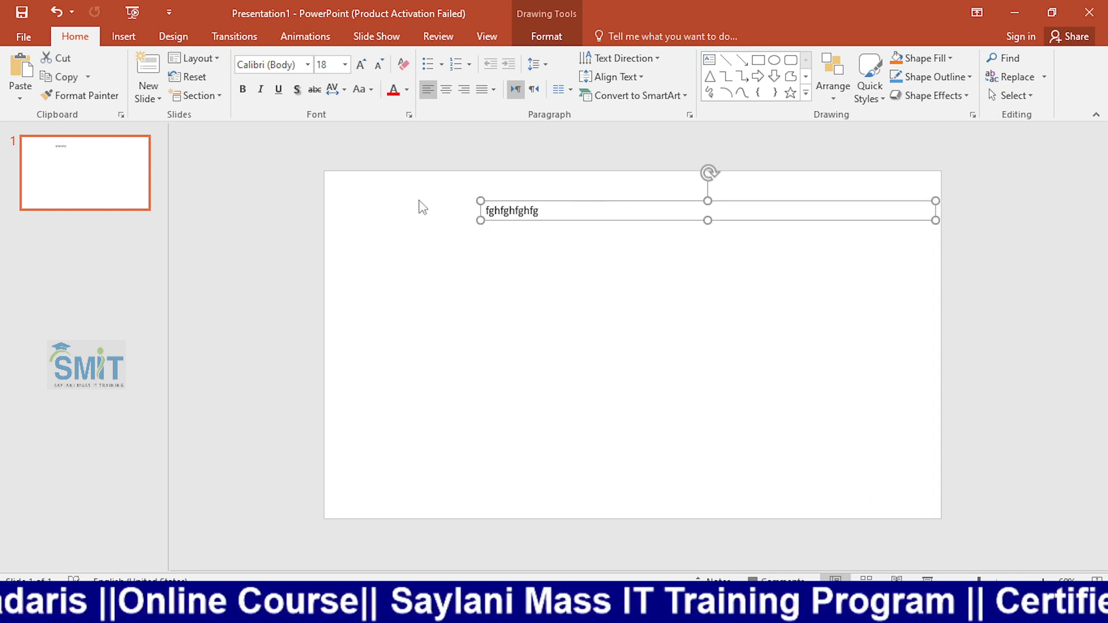
pyautogui.moveTo(507, 203); pyautogui.dragTo(372, 200)
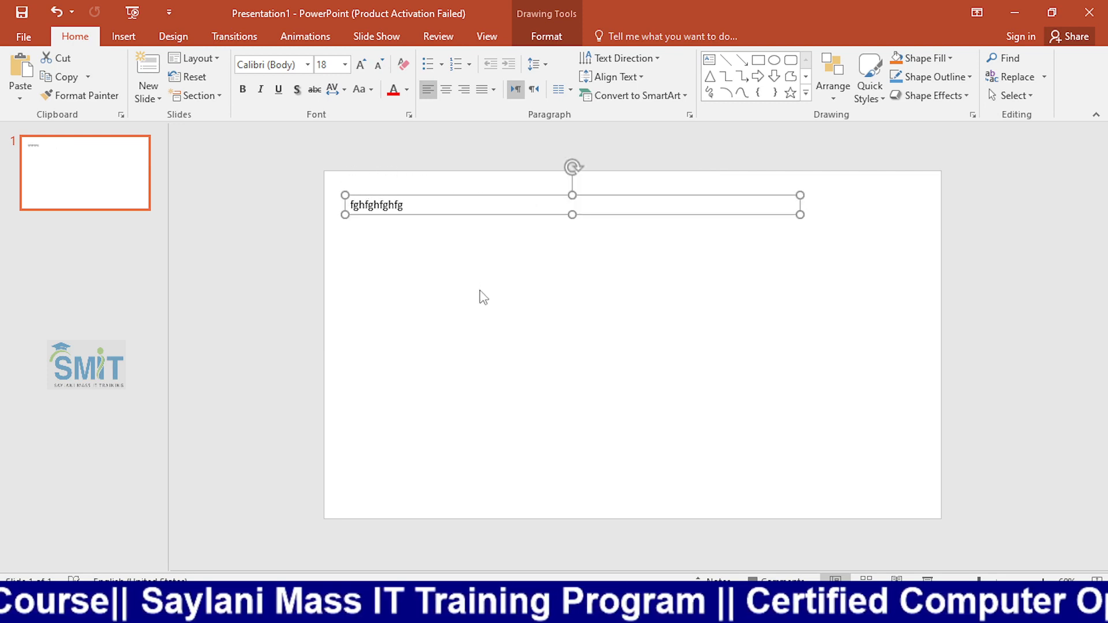
pyautogui.click(441, 248)
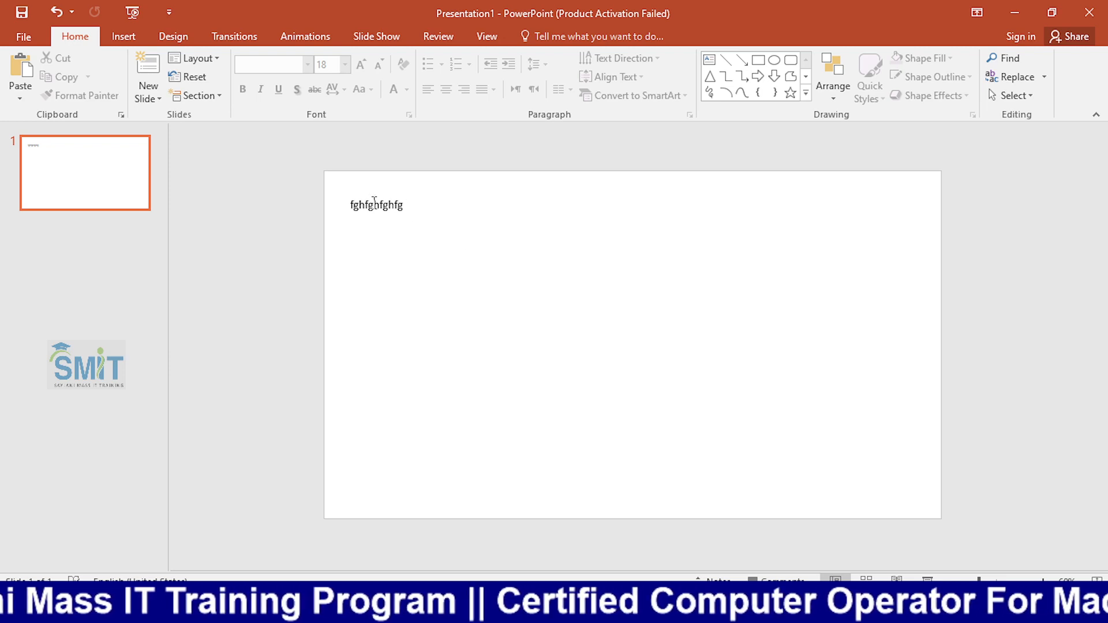
pyautogui.click(448, 198)
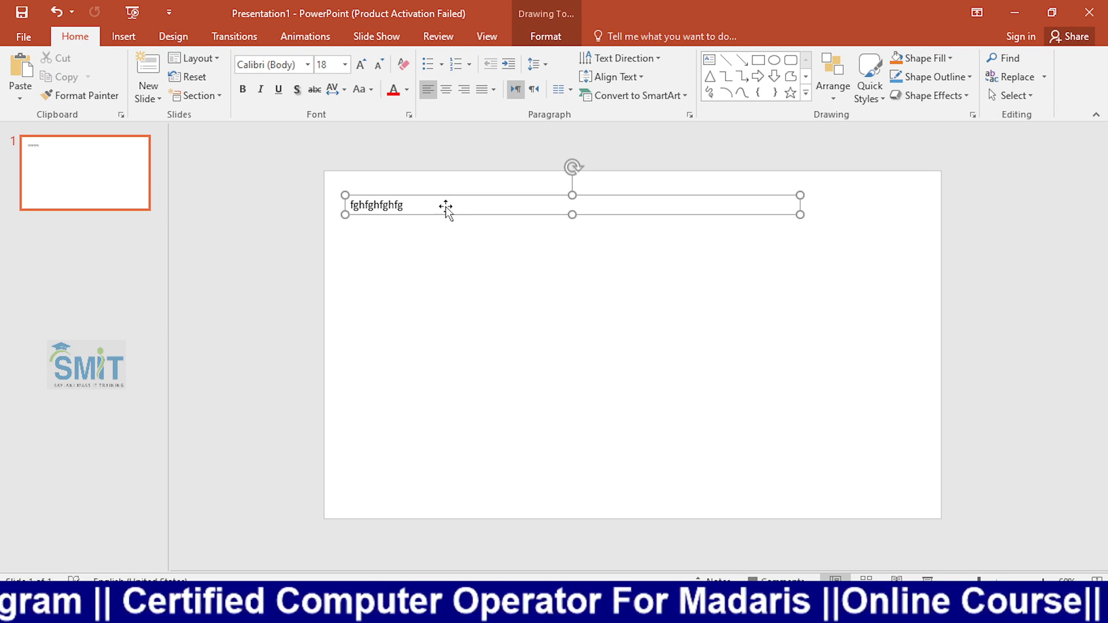
pyautogui.click(468, 305)
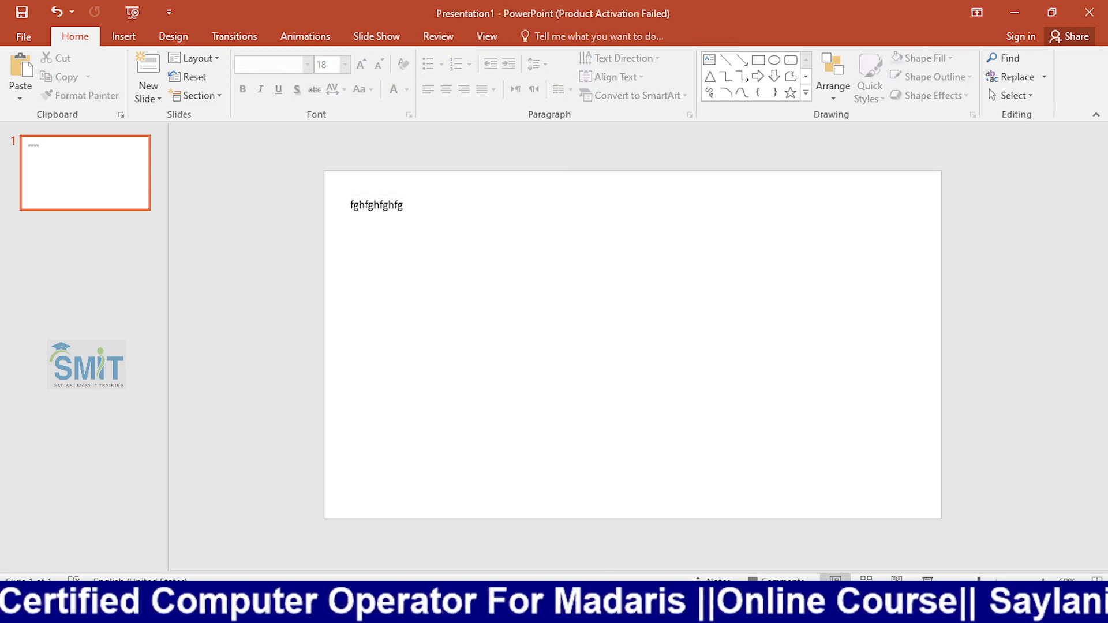
# Switch to the KFC presentation and examine how the letters K, F and C on slide 2 are set up as text boxes.
pyautogui.moveTo(611, 612)
pyautogui.click(476, 558)
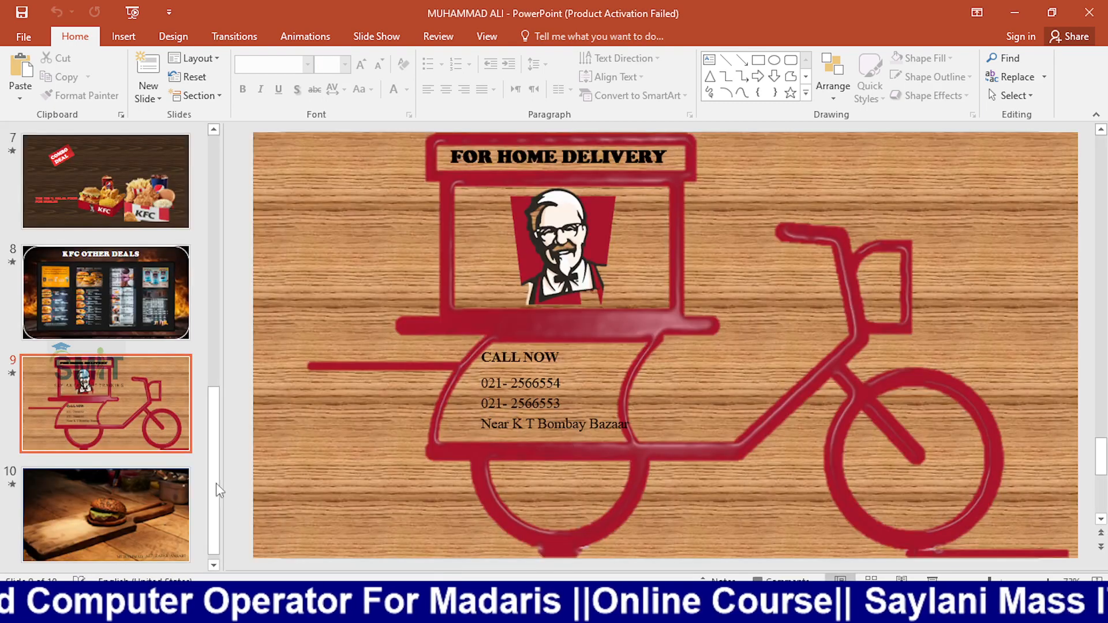
pyautogui.moveTo(214, 483); pyautogui.dragTo(225, 177)
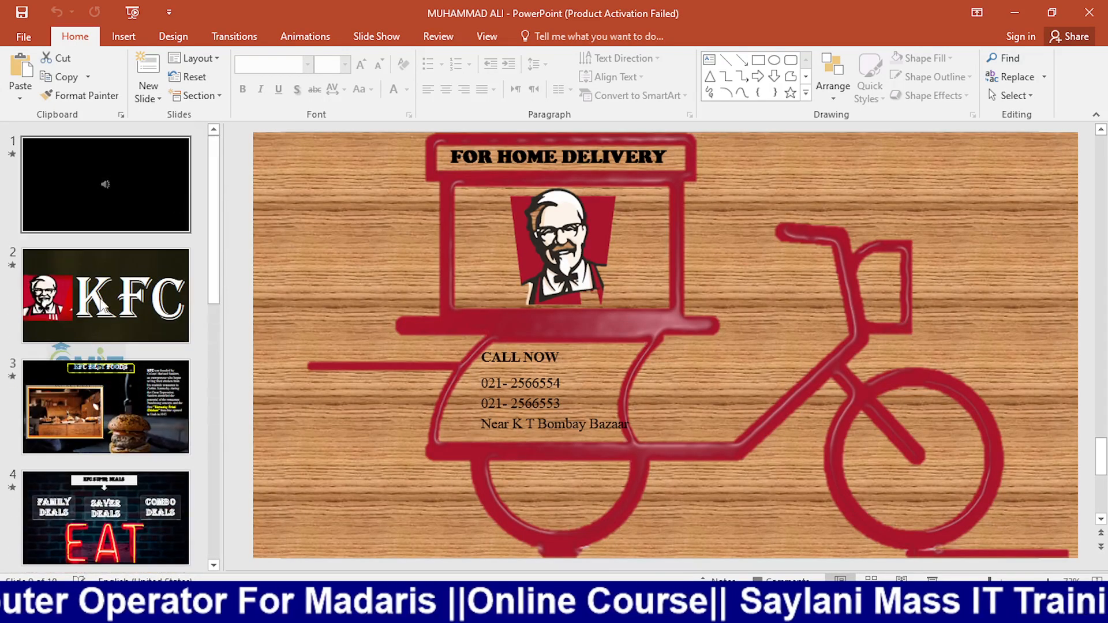
pyautogui.click(100, 318)
pyautogui.click(526, 332)
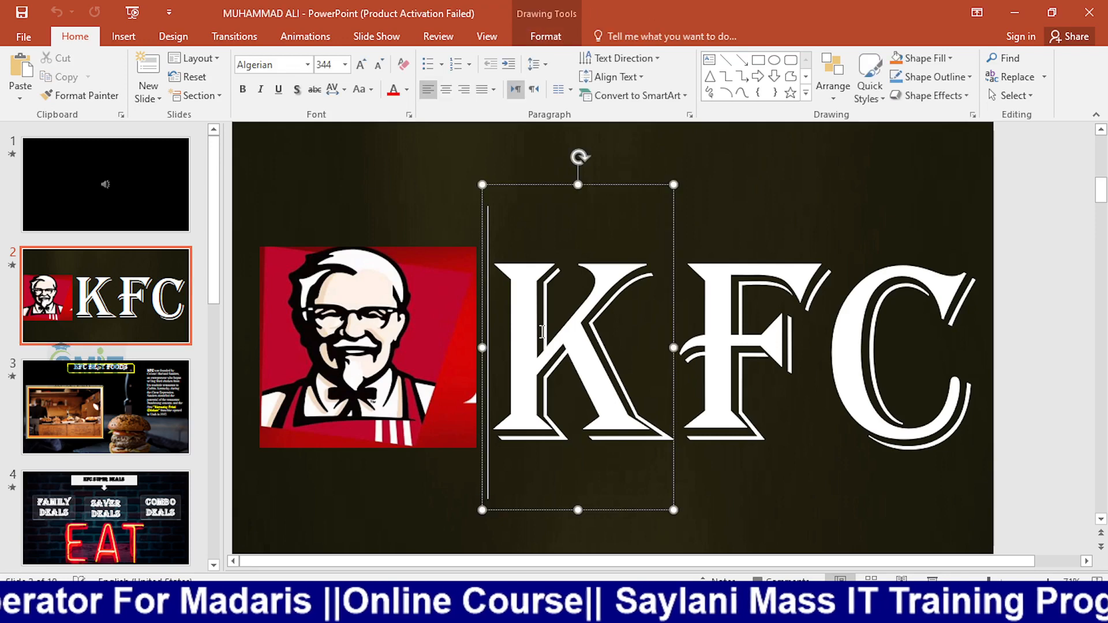
pyautogui.click(849, 348)
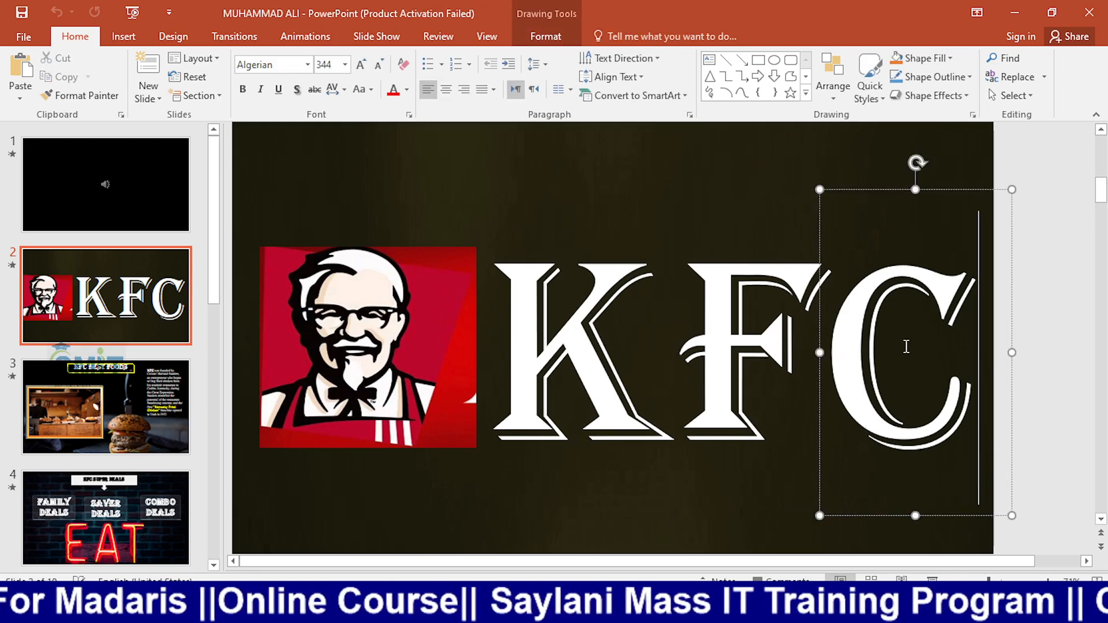
pyautogui.click(670, 344)
pyautogui.click(711, 333)
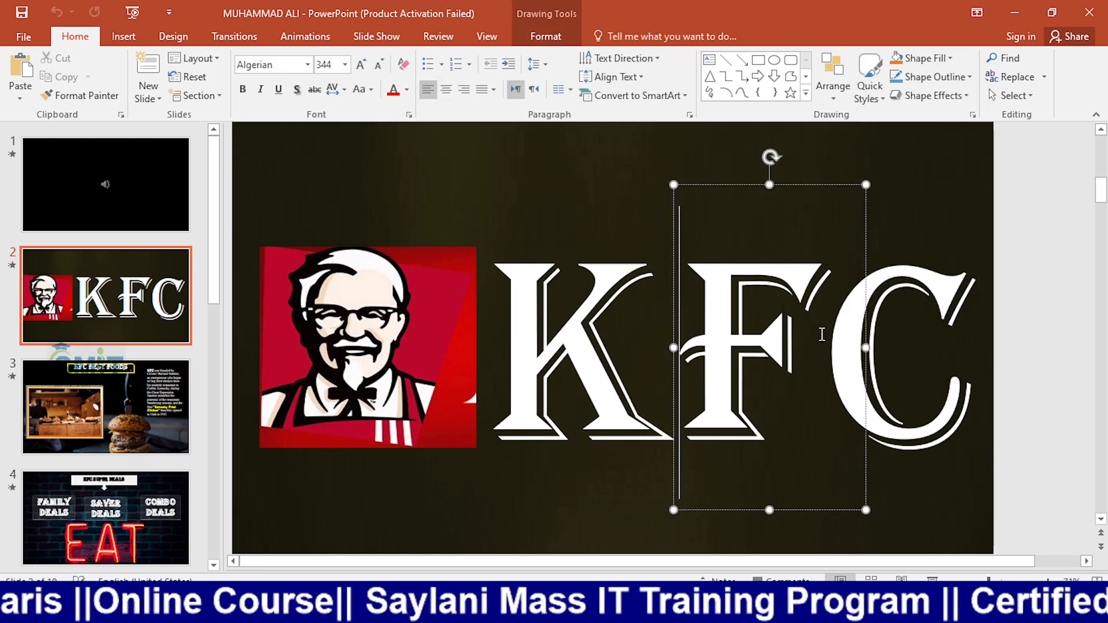
pyautogui.click(902, 326)
# Return to Presentation1, move the "fghfghfghfg" text box lower on the slide, and try to stretch its height.
pyautogui.hotkey('alt', 'Tab')
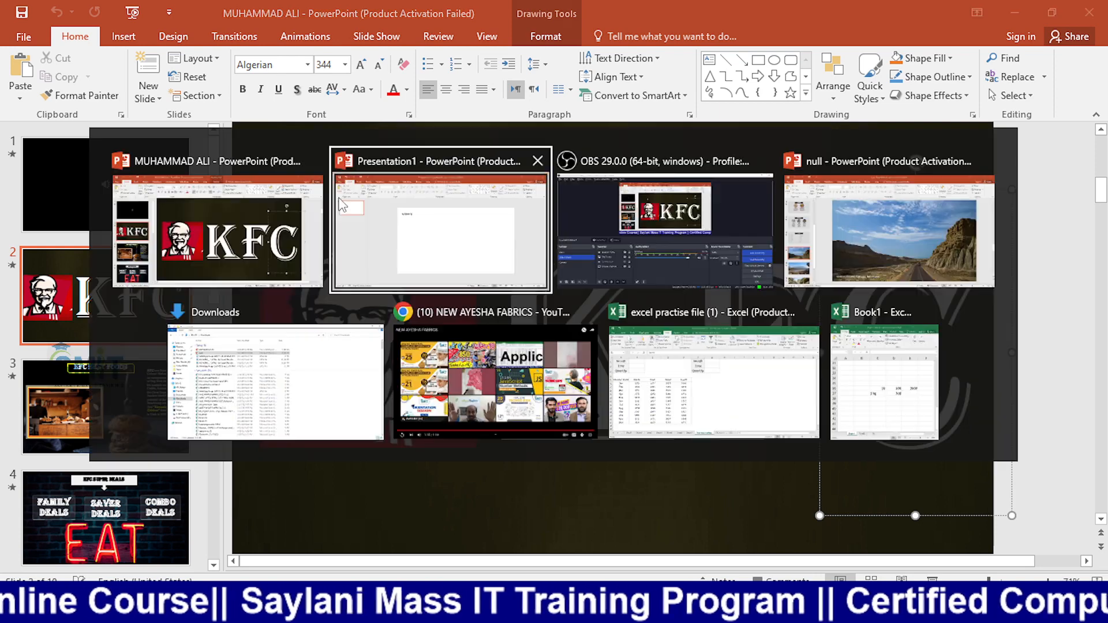
pyautogui.click(364, 212)
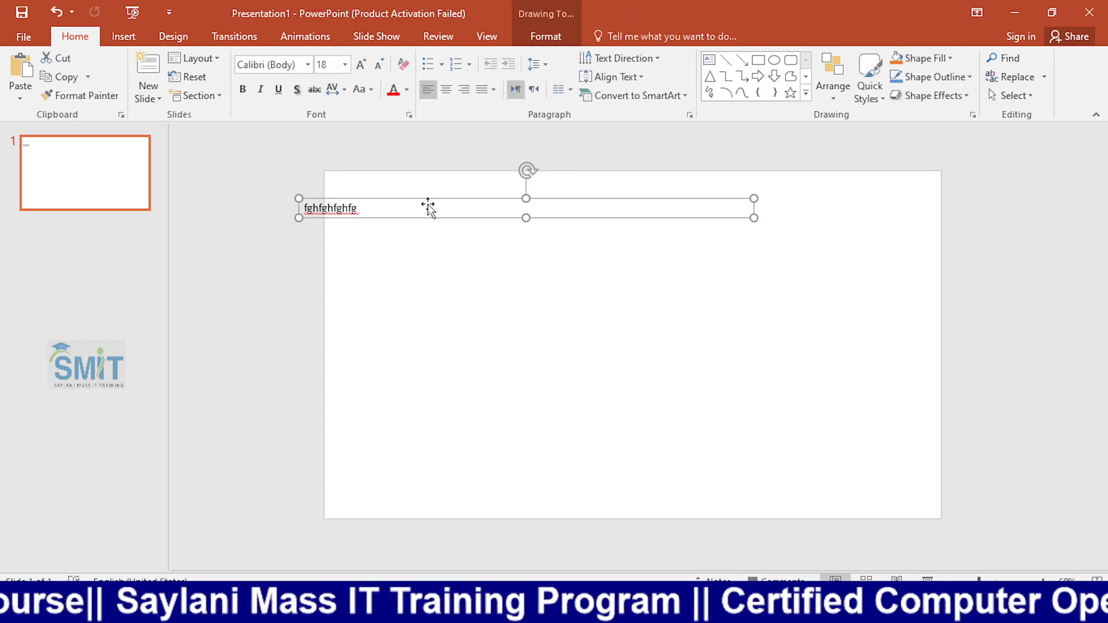
pyautogui.moveTo(428, 205); pyautogui.dragTo(544, 273)
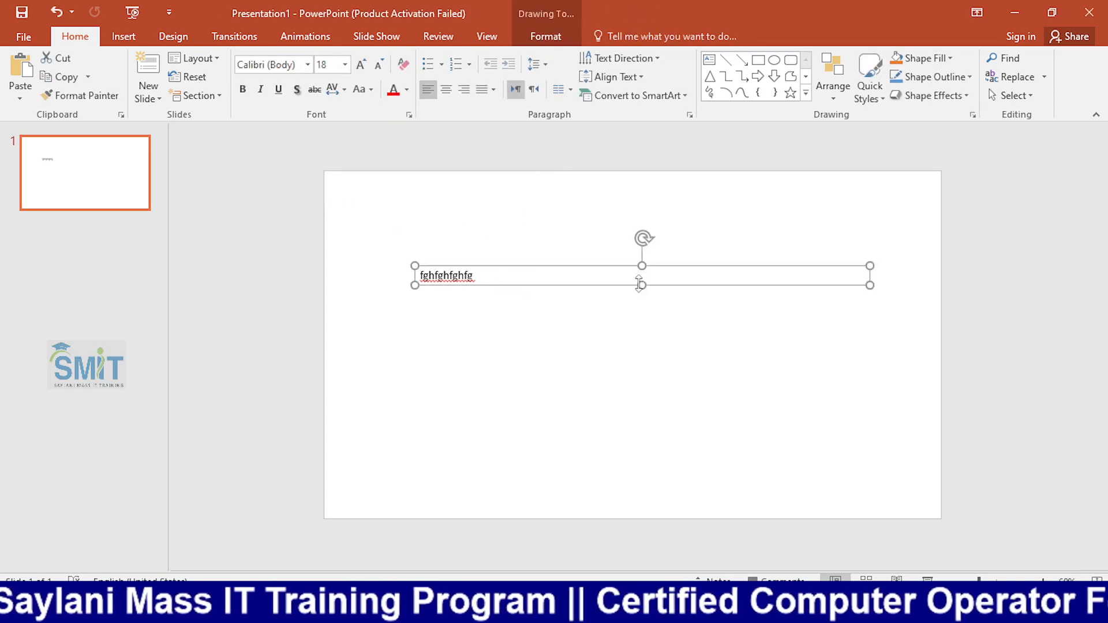
pyautogui.moveTo(642, 285); pyautogui.dragTo(641, 398)
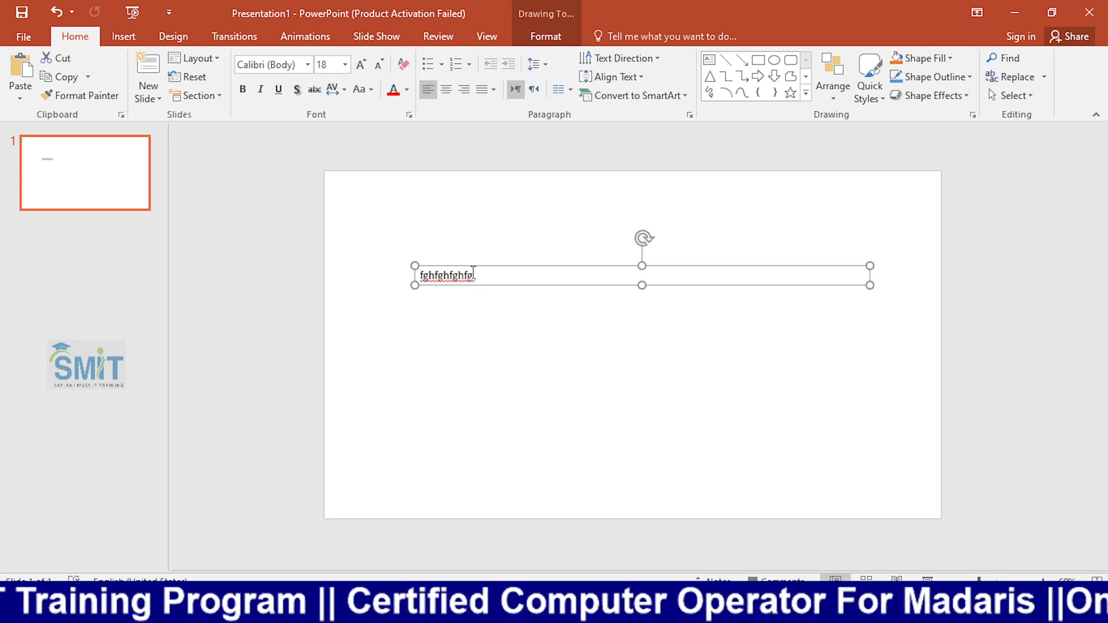
pyautogui.moveTo(482, 275); pyautogui.dragTo(458, 277)
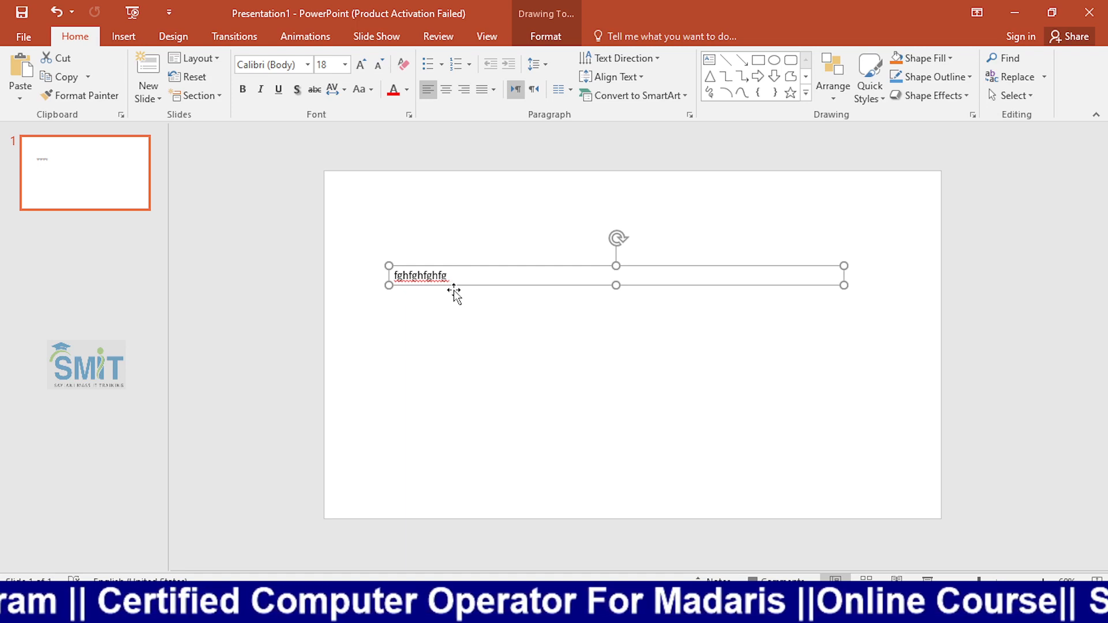
# Try again to stretch the "fghfghfghfg" text box downward and delete the box from the slide.
pyautogui.press('alt')
pyautogui.press('alt')
pyautogui.click(485, 299)
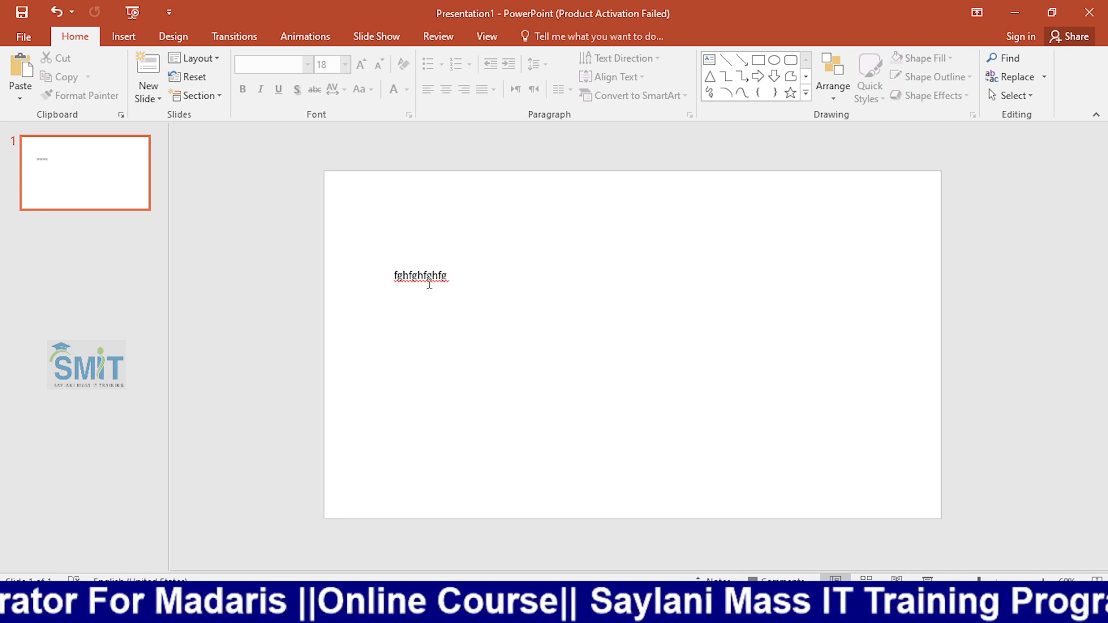
pyautogui.click(423, 276)
pyautogui.moveTo(615, 285); pyautogui.dragTo(621, 418)
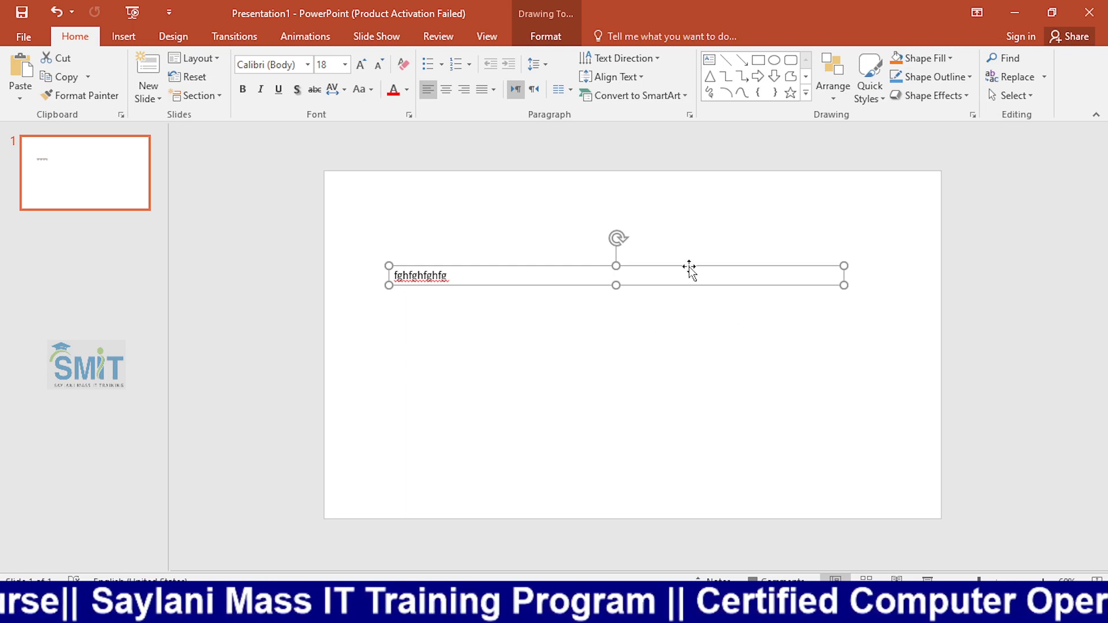
pyautogui.press('Delete')
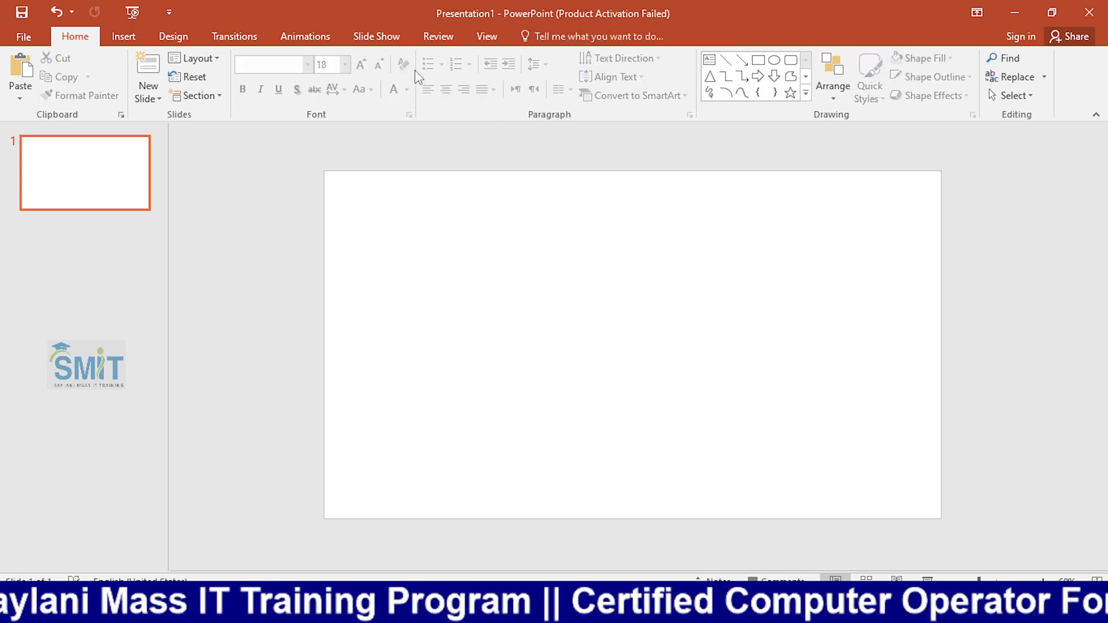
# Draw a wide text box across the upper part of the blank slide.
pyautogui.click(124, 36)
pyautogui.click(91, 40)
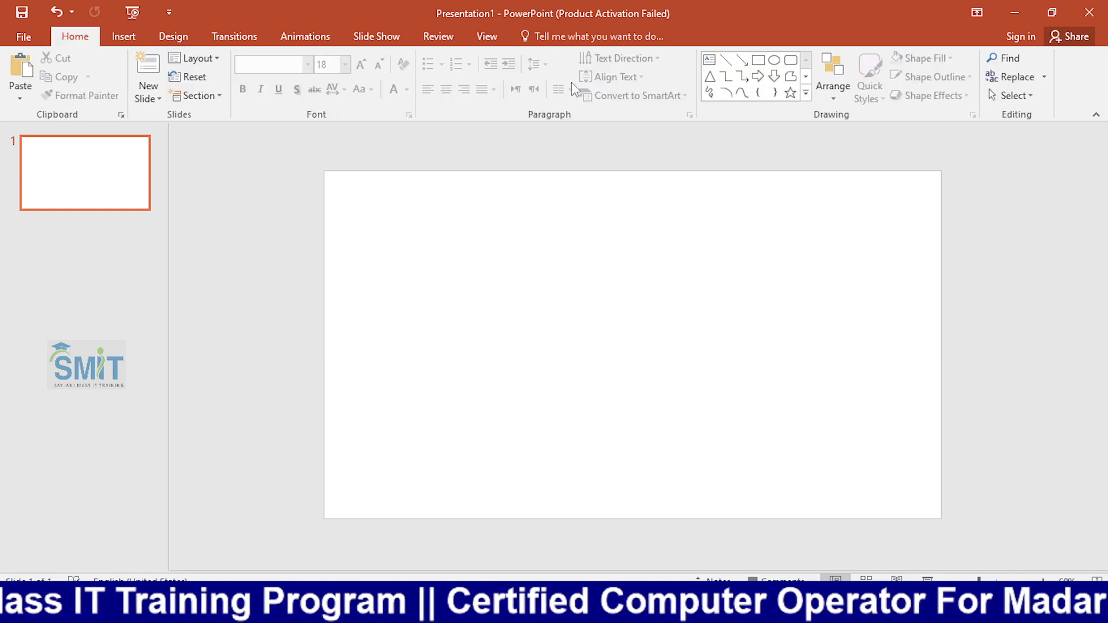
pyautogui.click(709, 59)
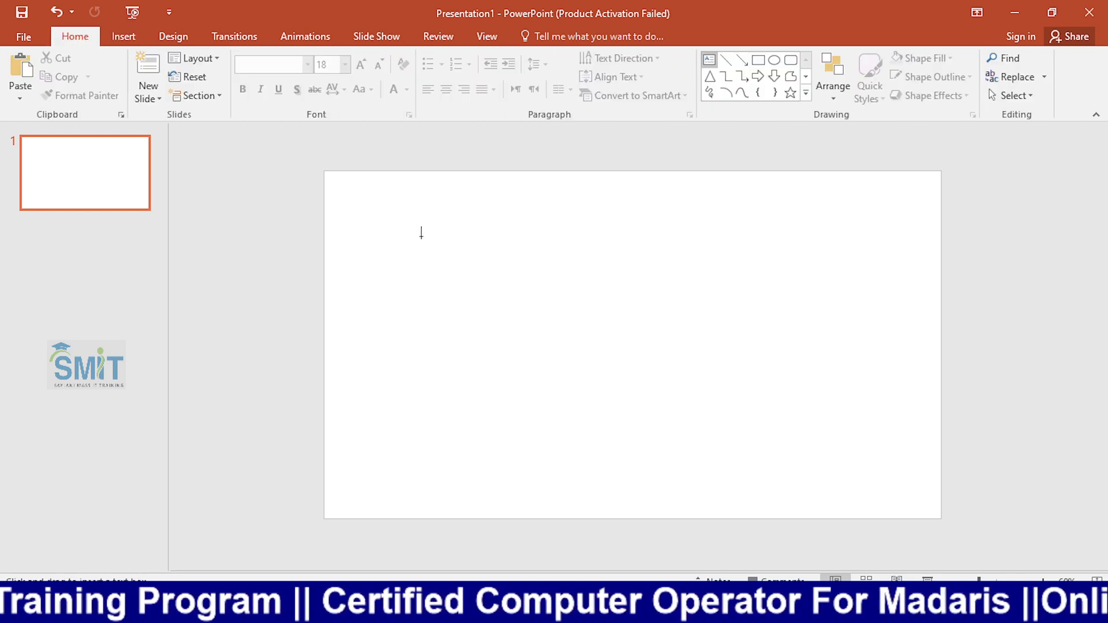
pyautogui.moveTo(381, 198)
pyautogui.mouseDown()
pyautogui.moveTo(955, 354)
pyautogui.moveTo(871, 307)
pyautogui.mouseUp()
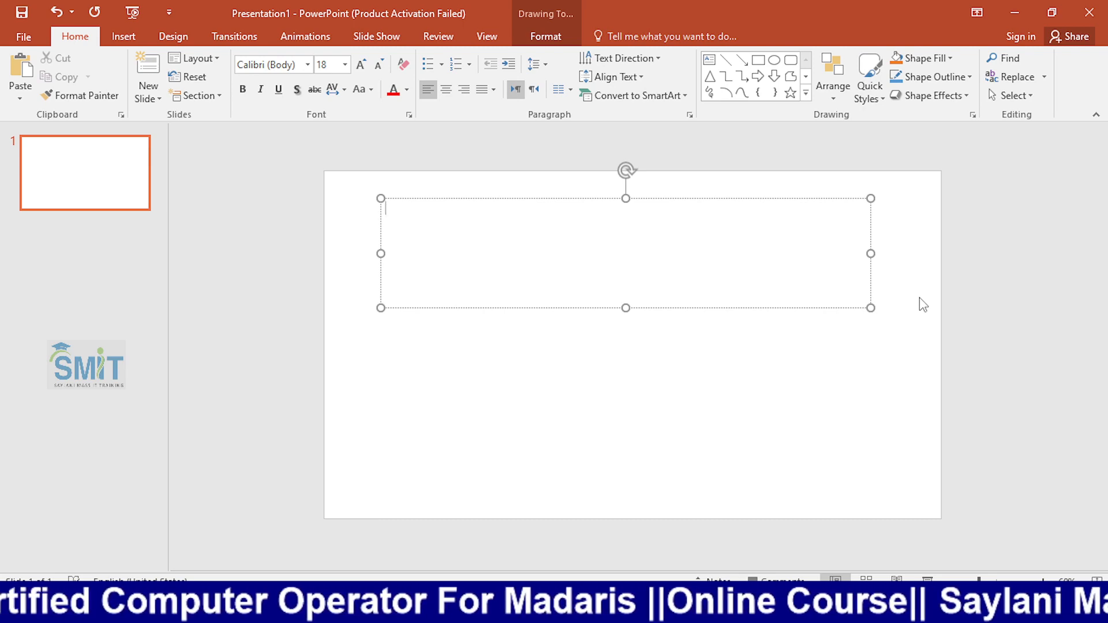
# Switch to OBS, hide the Madaris Class source and show the Techno Kids source in the Screen Share scene.
pyautogui.hotkey('alt', 'Tab')
pyautogui.hotkey('alt', 'Tab')
pyautogui.hotkey('alt', 'Tab')
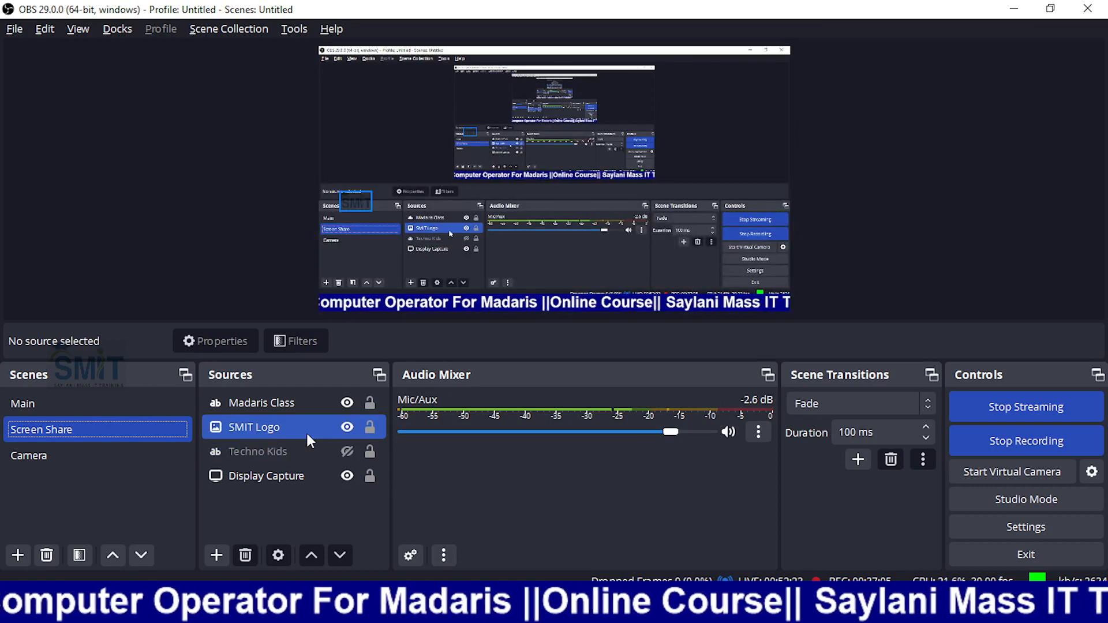
pyautogui.click(299, 450)
pyautogui.keyDown('ctrl'); pyautogui.click(297, 409); pyautogui.keyUp('ctrl')
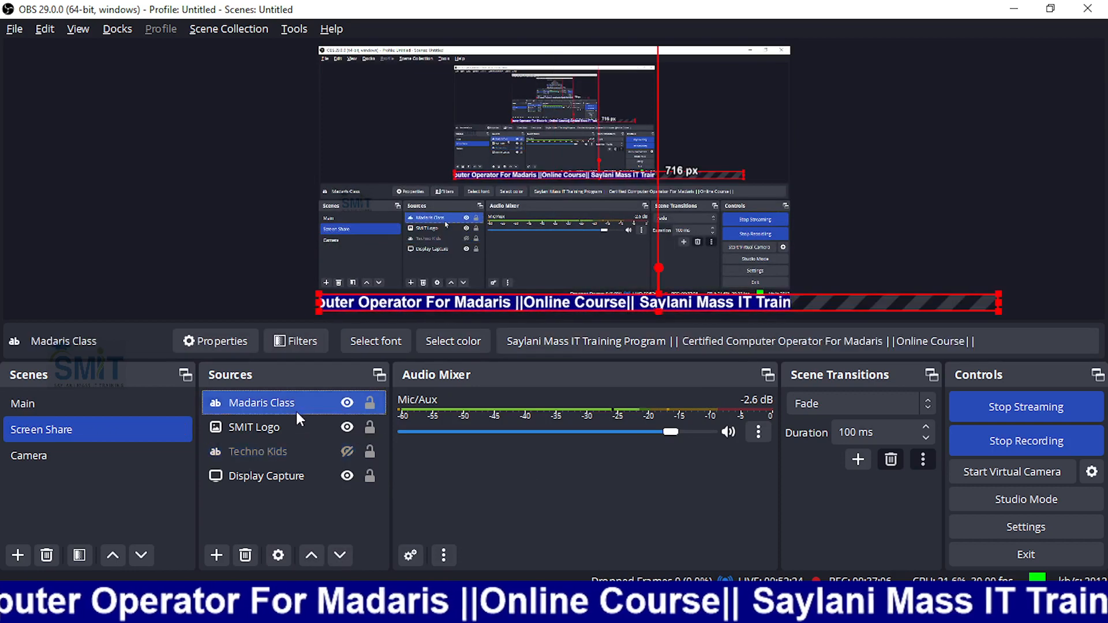
pyautogui.click(346, 403)
pyautogui.click(347, 451)
# Return to Presentation1 and enter "Techno Kids Online Course" in the empty text box.
pyautogui.hotkey('alt', 'Tab')
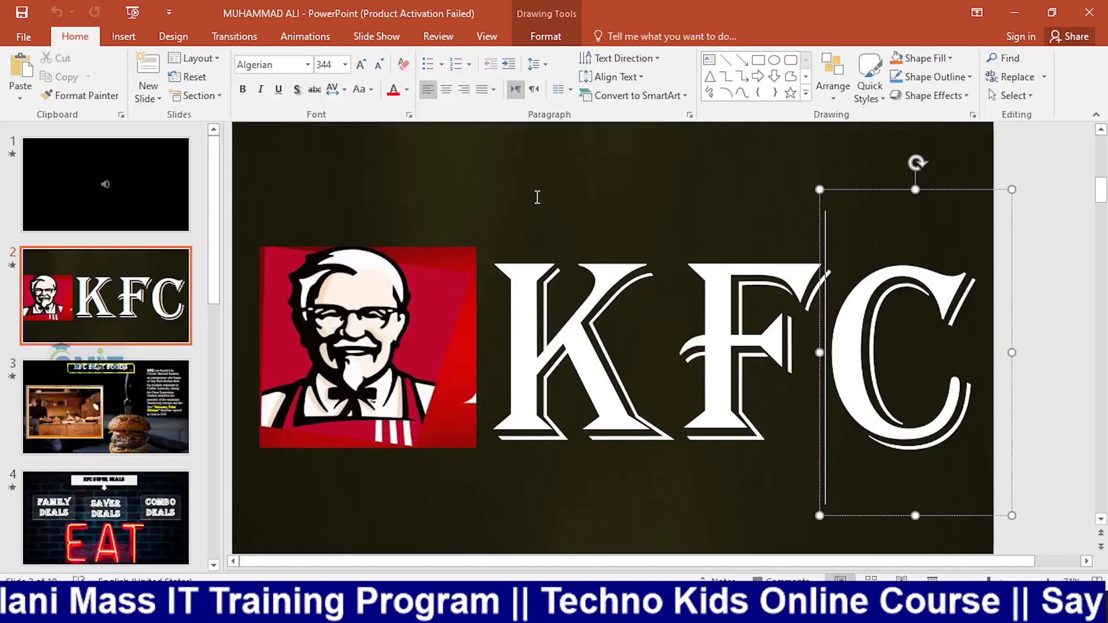
pyautogui.hotkey('alt', 'Tab')
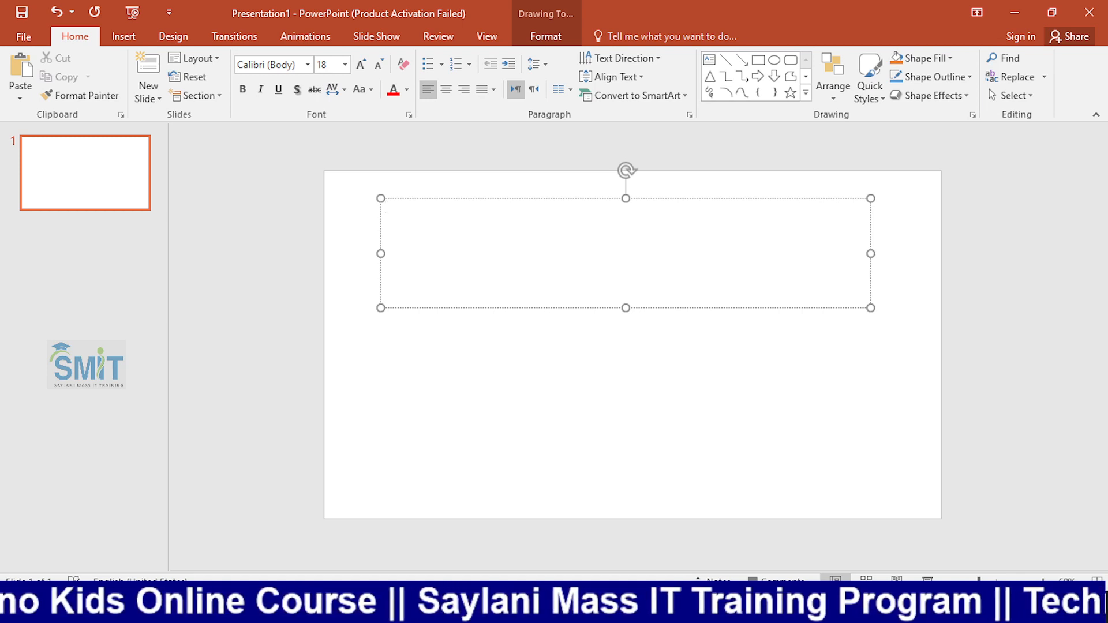
pyautogui.write('Techno Kids')
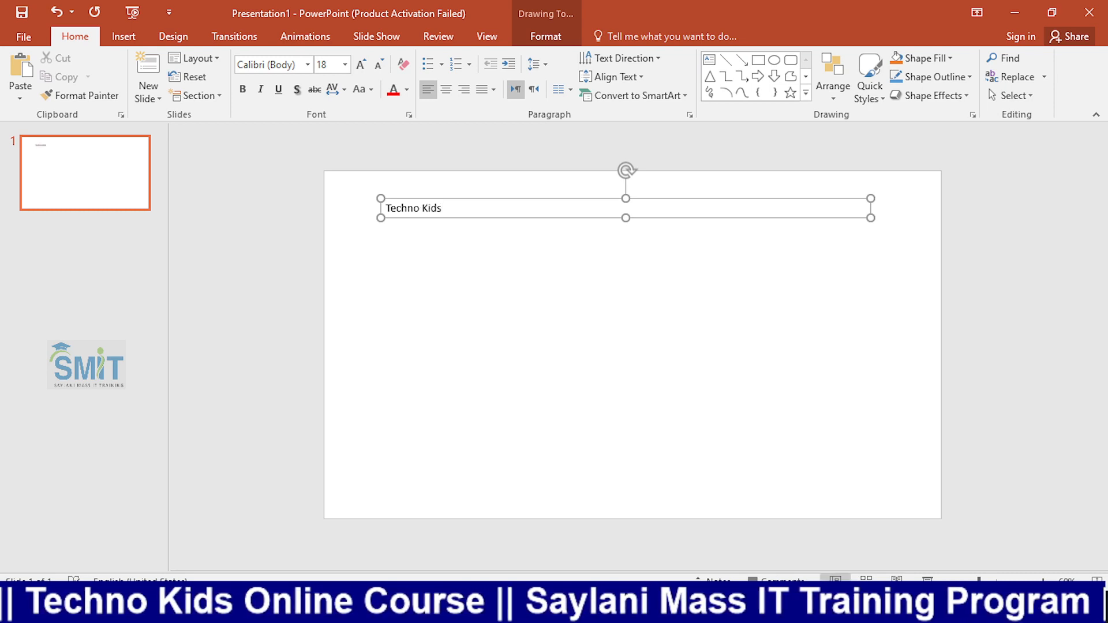
pyautogui.write('Online')
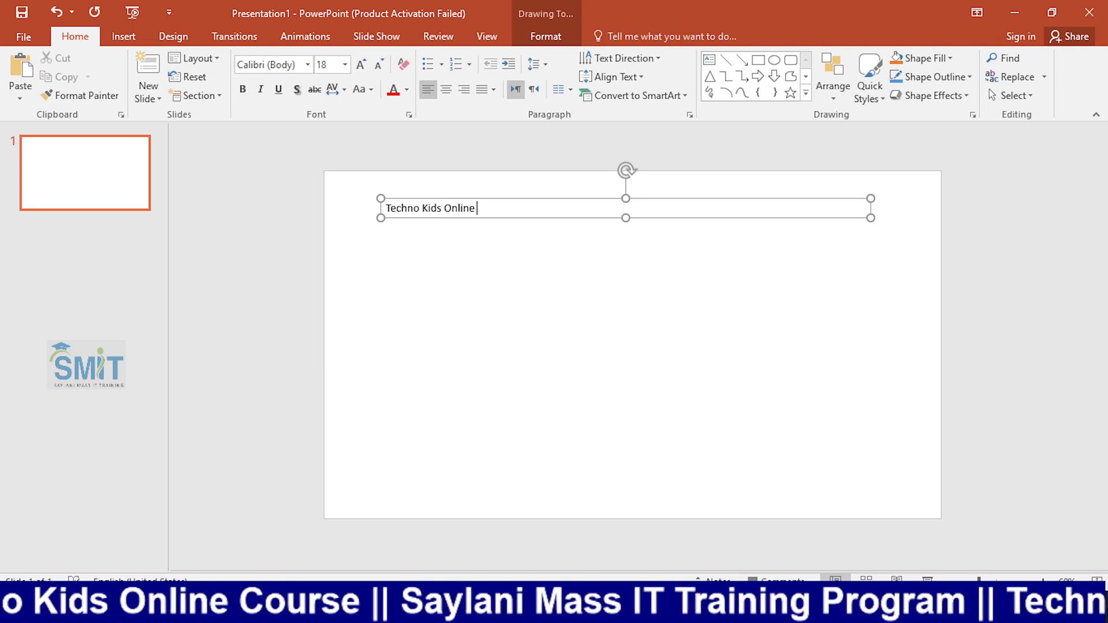
pyautogui.write(' Cou')
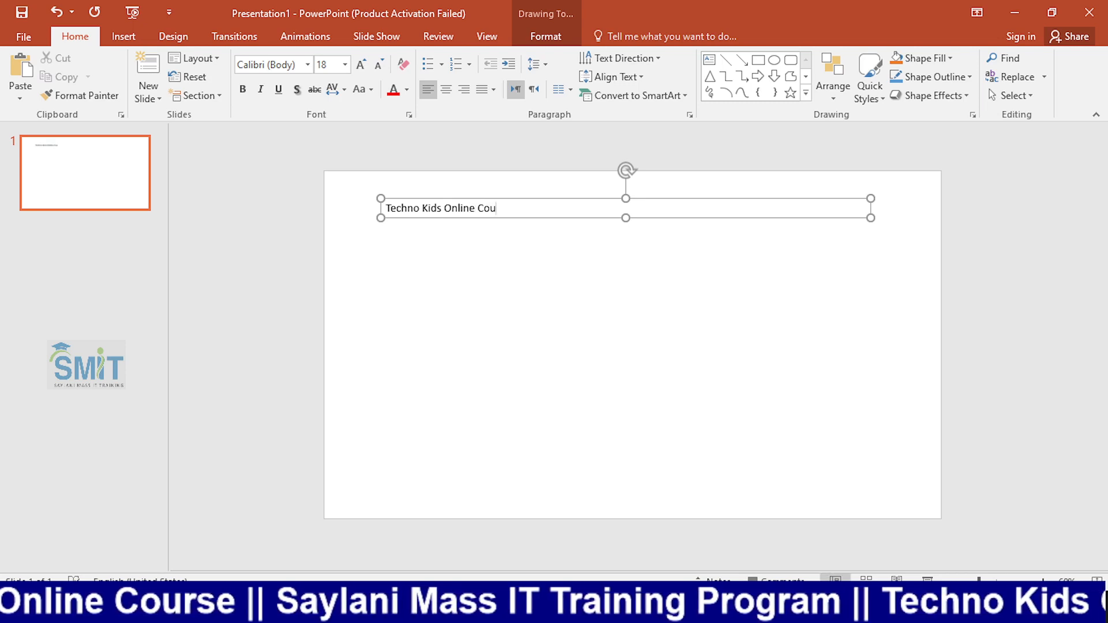
pyautogui.write('rse')
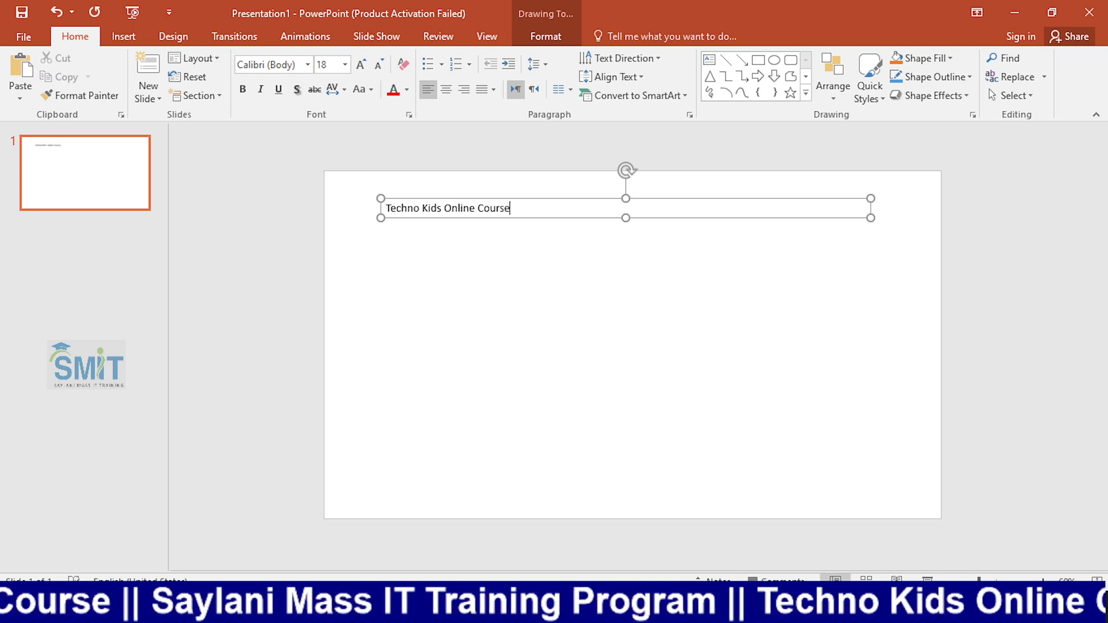
# Format the entire "Techno Kids Online Course" text as bold with a font size of 32.
pyautogui.click(480, 264)
pyautogui.click(502, 200)
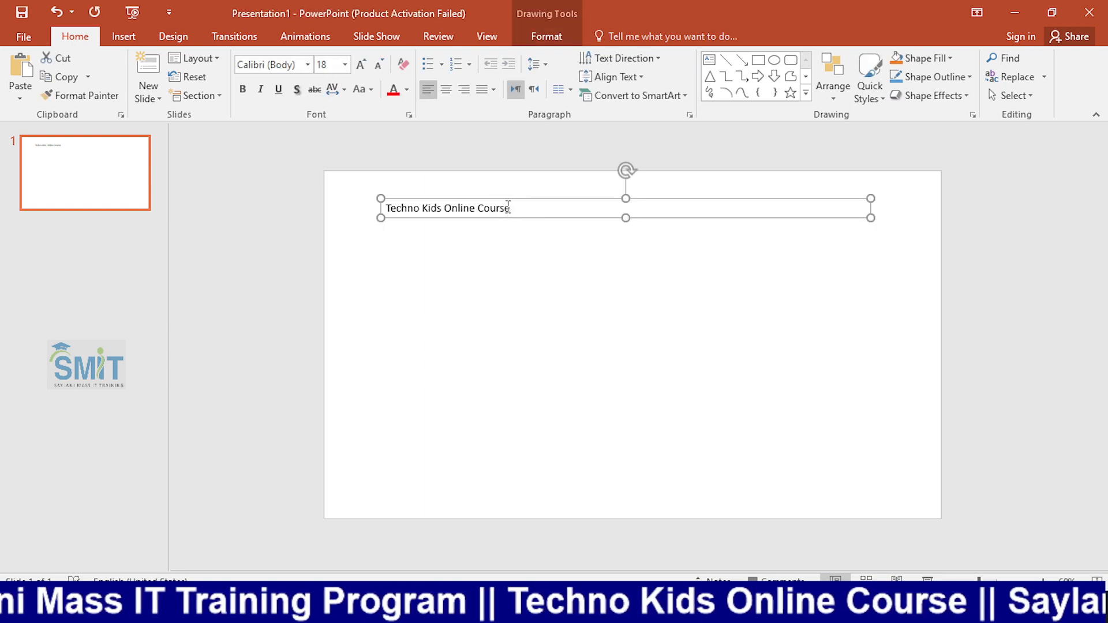
pyautogui.moveTo(511, 207); pyautogui.dragTo(384, 207)
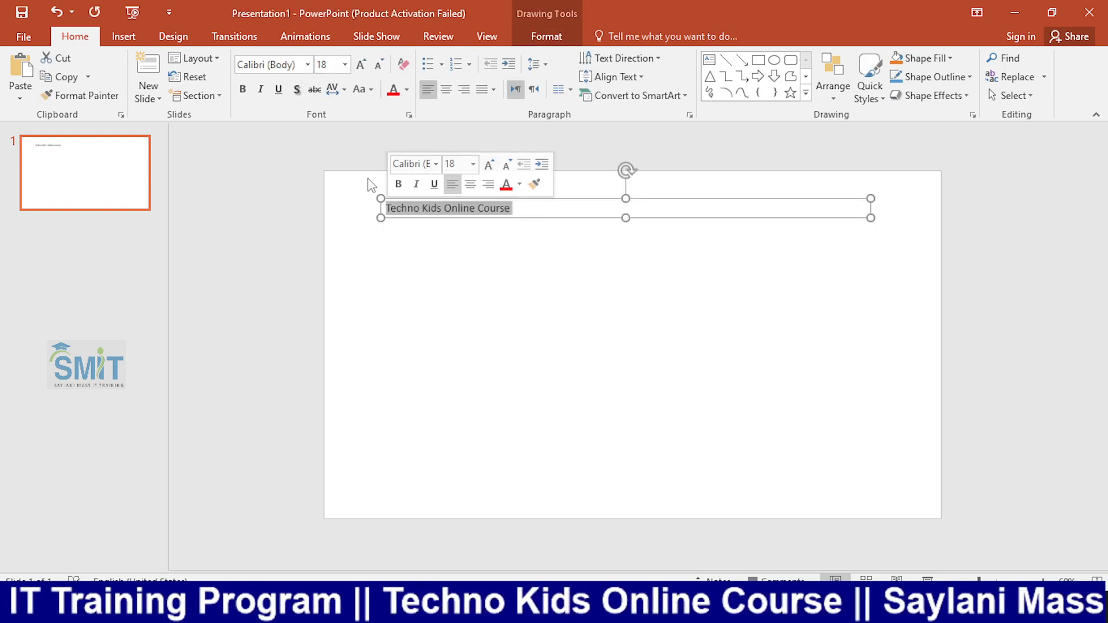
pyautogui.click(354, 65)
pyautogui.click(355, 65)
pyautogui.click(355, 64)
pyautogui.click(354, 65)
pyautogui.click(350, 65)
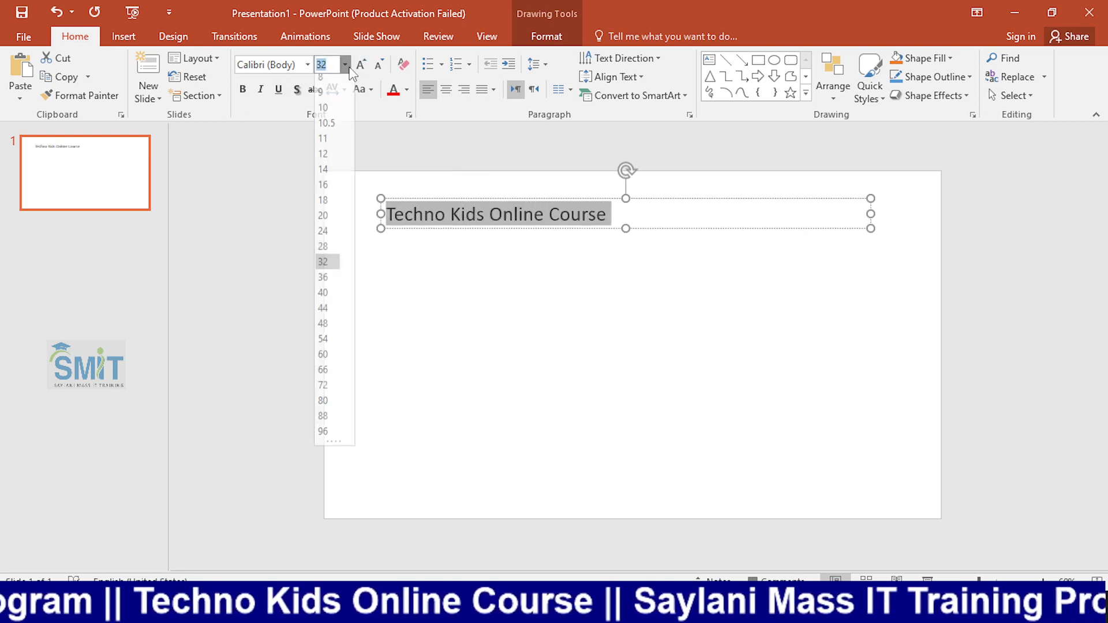
pyautogui.click(256, 152)
pyautogui.click(249, 96)
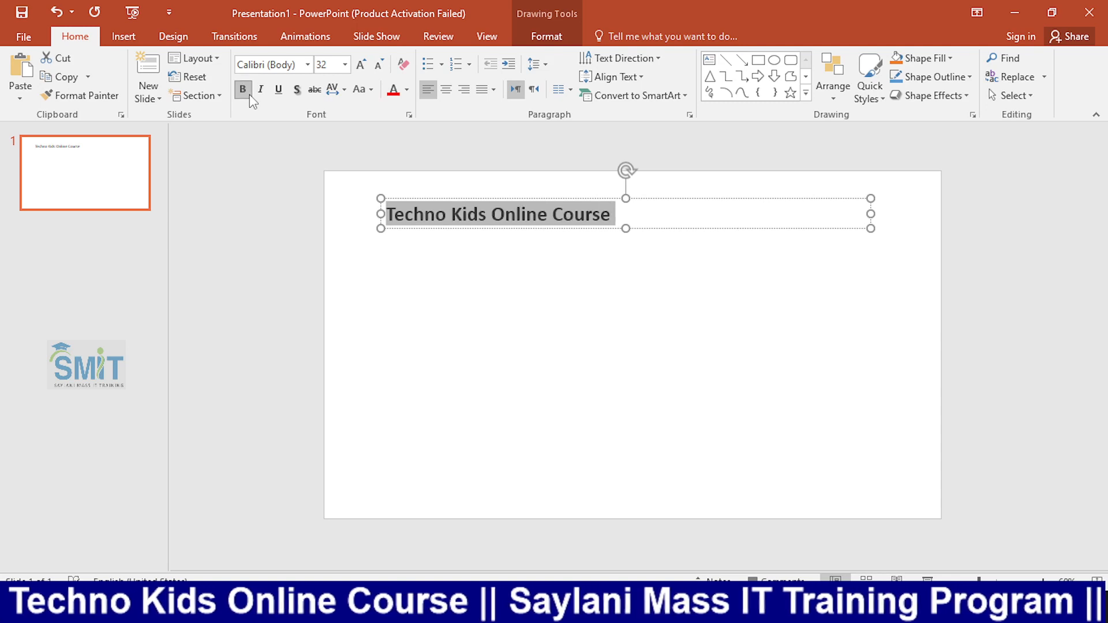
# Try underlining the heading, remove the underline, and recolor the entire heading text with the standard orange.
pyautogui.click(279, 91)
pyautogui.click(279, 91)
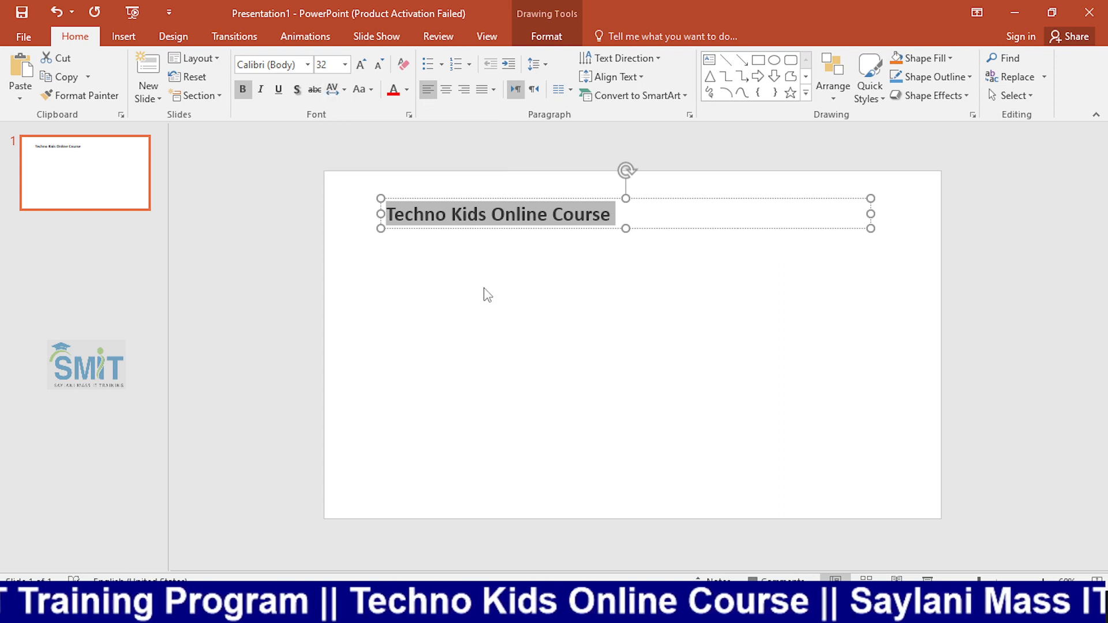
pyautogui.click(536, 256)
pyautogui.doubleClick(518, 208)
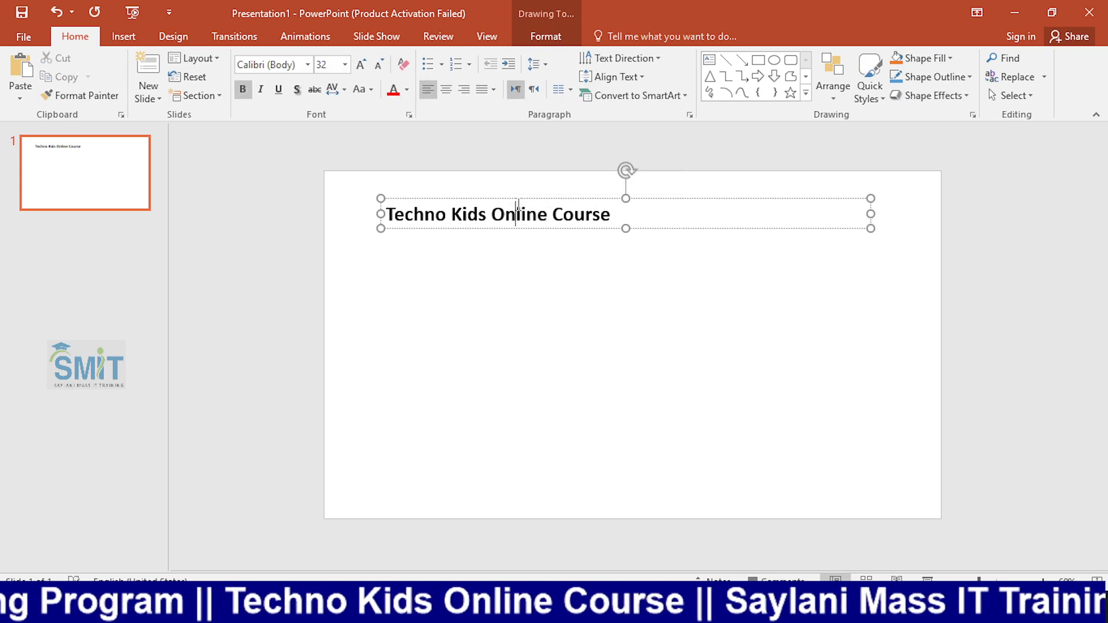
pyautogui.doubleClick(517, 208)
pyautogui.tripleClick(517, 208)
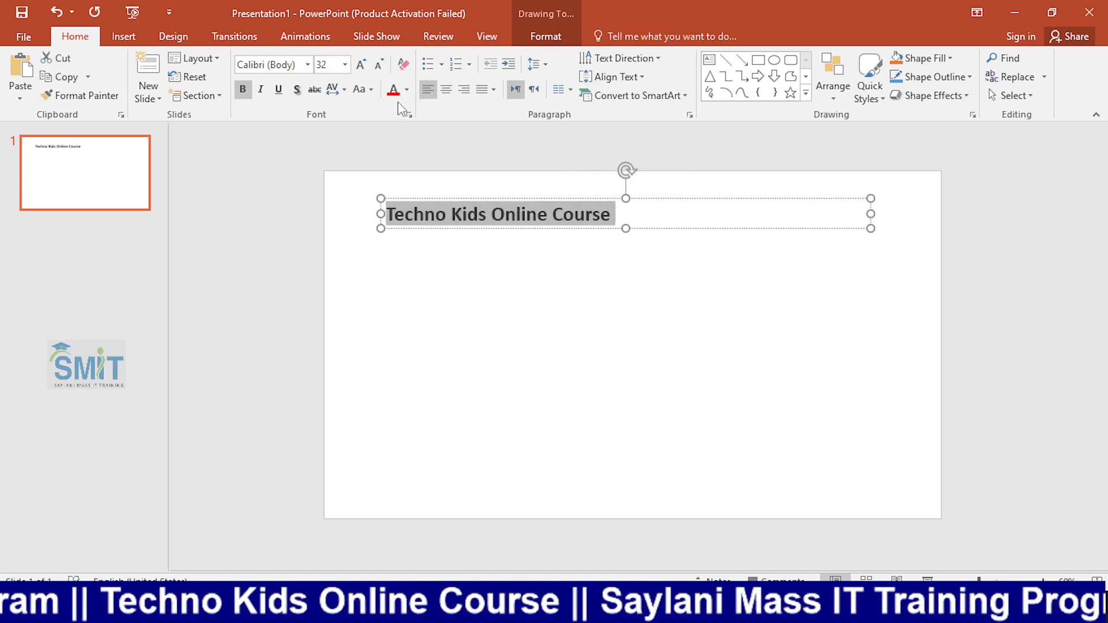
pyautogui.click(407, 89)
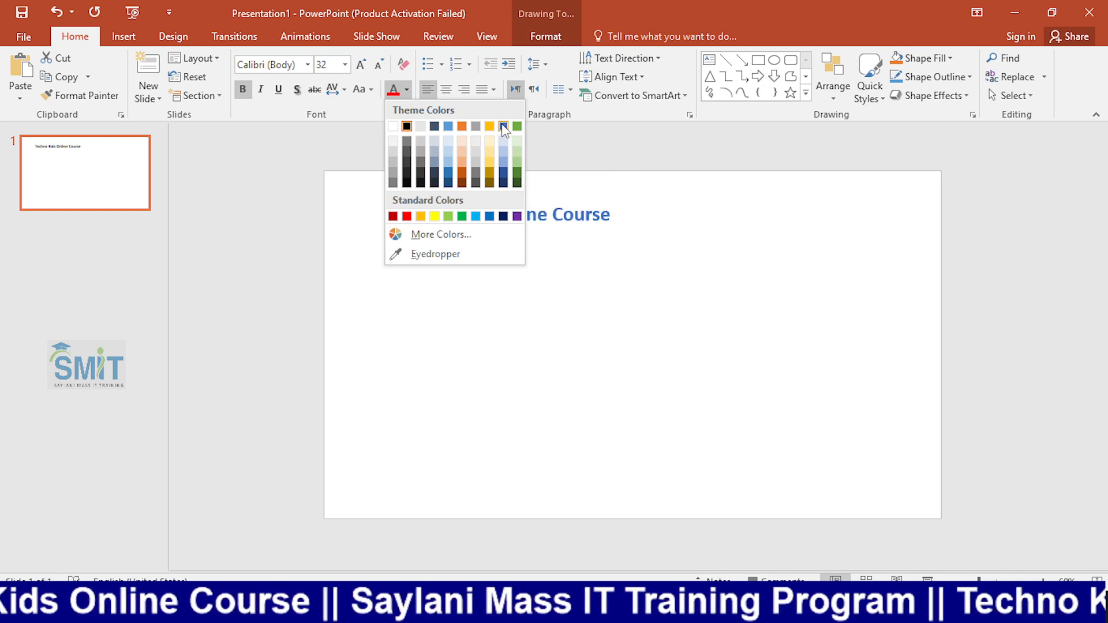
pyautogui.click(423, 215)
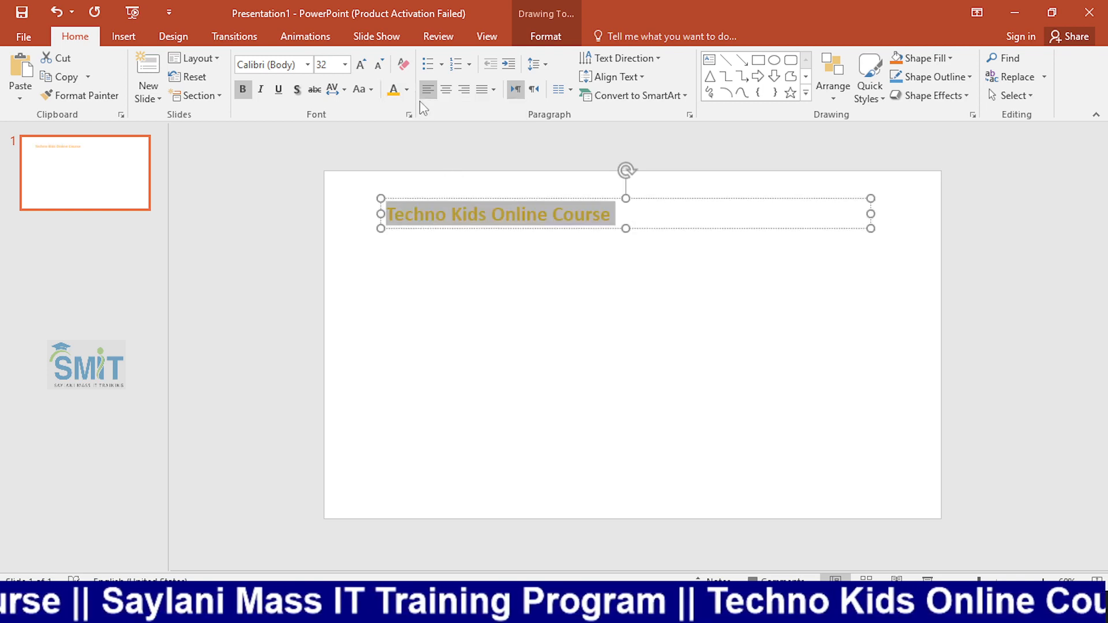
# Apply a custom purple font color to the heading text with RGB values 91, 76, 146.
pyautogui.click(407, 91)
pyautogui.click(466, 237)
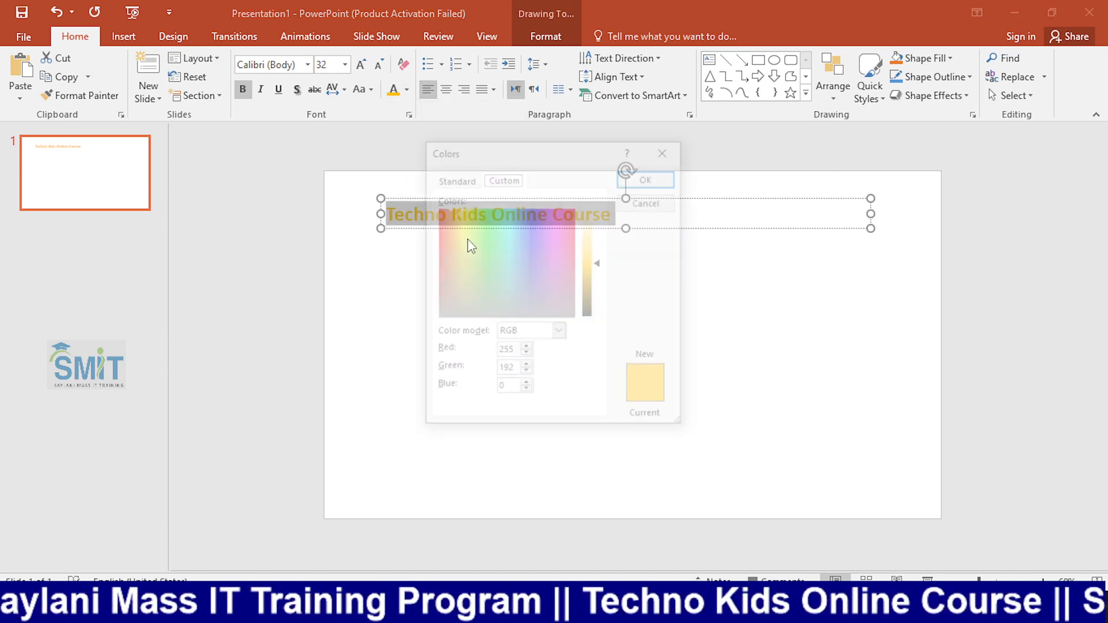
pyautogui.click(510, 276)
pyautogui.click(511, 294)
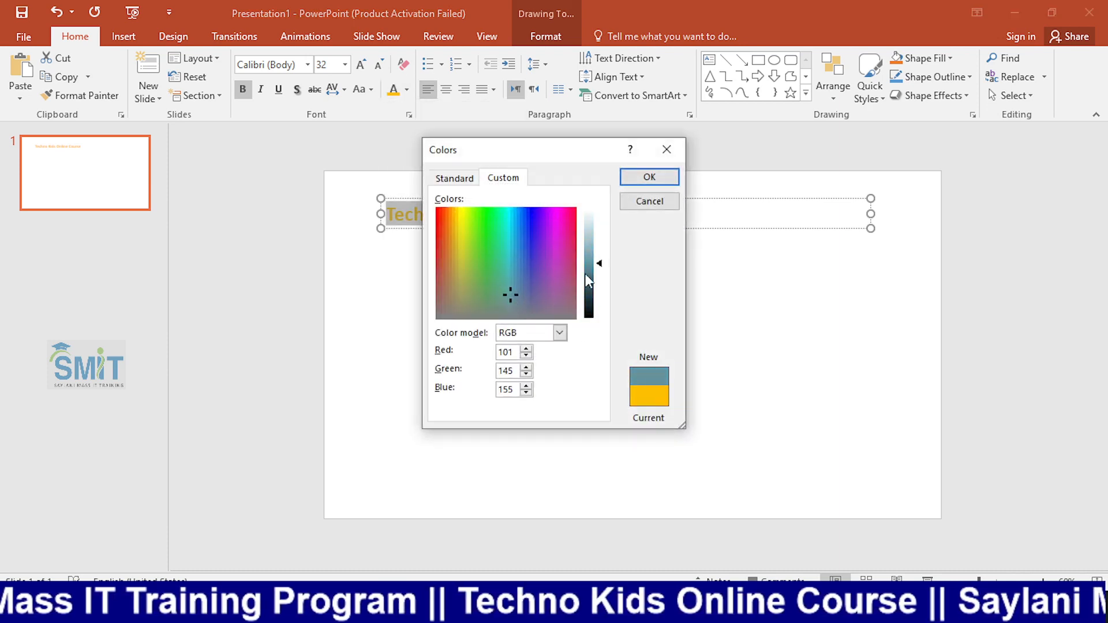
pyautogui.click(600, 262)
pyautogui.moveTo(604, 268)
pyautogui.mouseDown()
pyautogui.moveTo(600, 289)
pyautogui.moveTo(600, 267)
pyautogui.mouseUp()
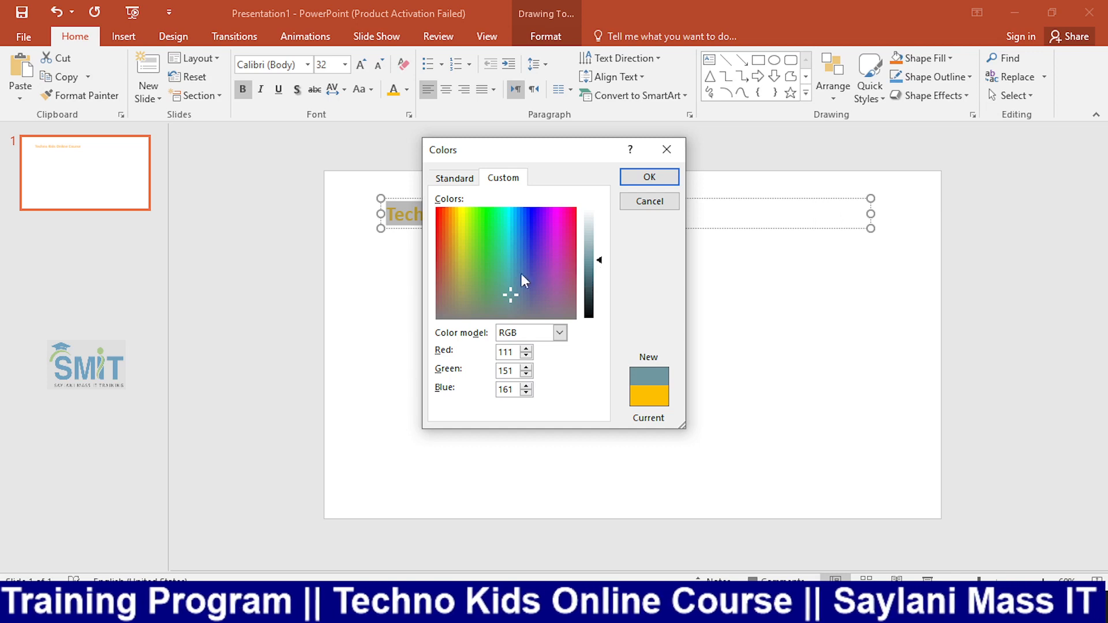
pyautogui.moveTo(522, 276)
pyautogui.mouseDown()
pyautogui.moveTo(509, 270)
pyautogui.moveTo(556, 202)
pyautogui.moveTo(562, 307)
pyautogui.moveTo(516, 287)
pyautogui.moveTo(494, 259)
pyautogui.moveTo(460, 301)
pyautogui.moveTo(455, 278)
pyautogui.moveTo(481, 262)
pyautogui.moveTo(528, 302)
pyautogui.moveTo(545, 284)
pyautogui.moveTo(530, 247)
pyautogui.moveTo(539, 287)
pyautogui.moveTo(526, 272)
pyautogui.moveTo(545, 293)
pyautogui.moveTo(536, 312)
pyautogui.moveTo(534, 283)
pyautogui.mouseUp()
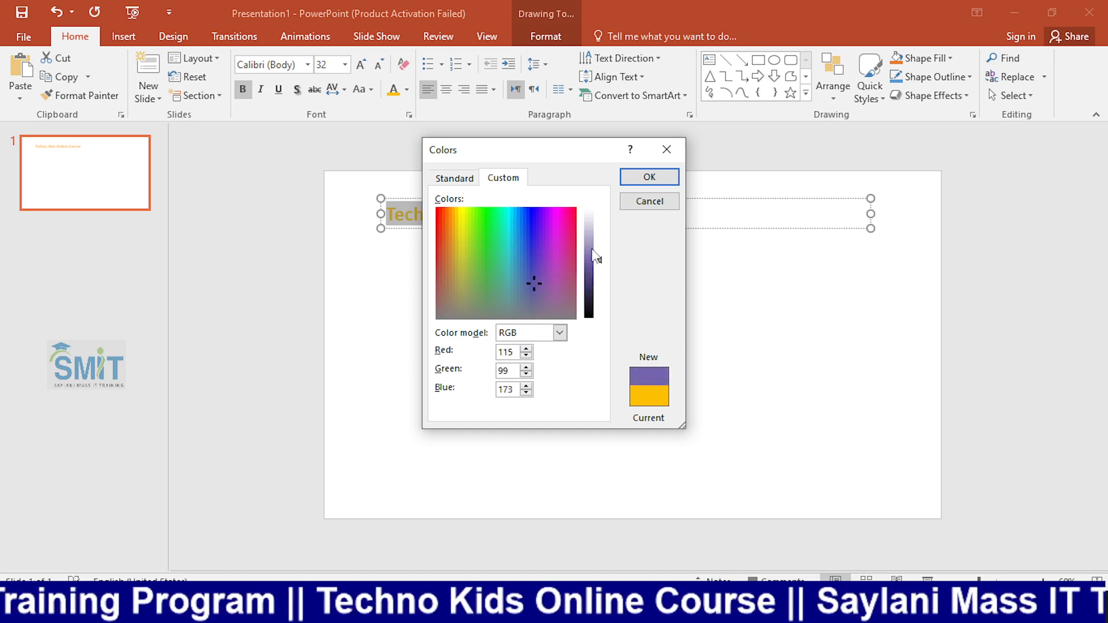
pyautogui.moveTo(599, 263); pyautogui.dragTo(601, 277)
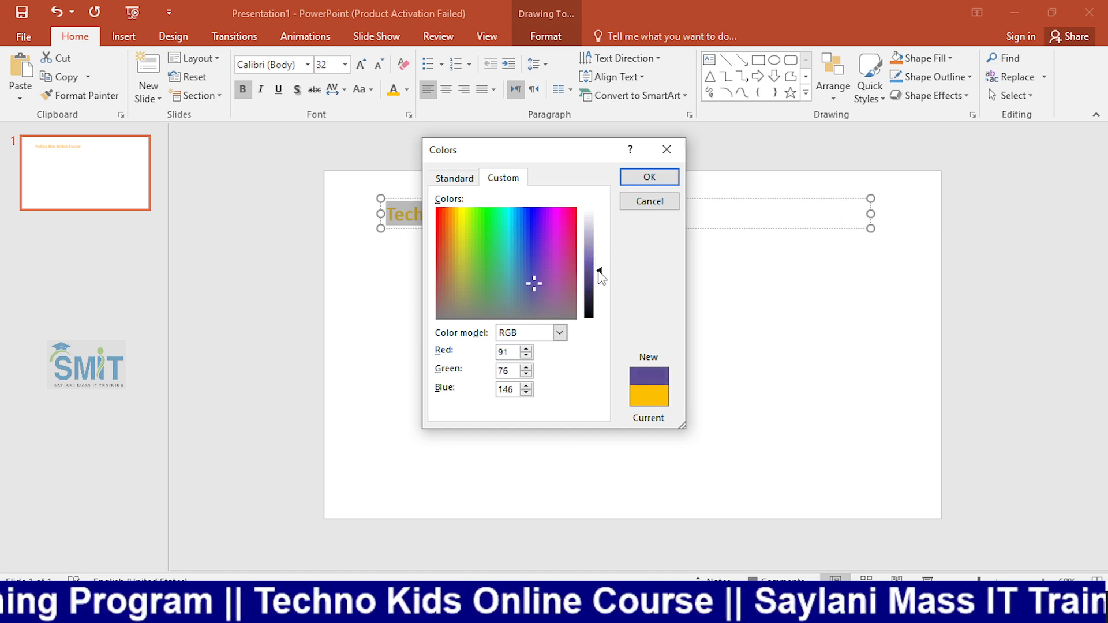
pyautogui.click(648, 178)
pyautogui.click(667, 322)
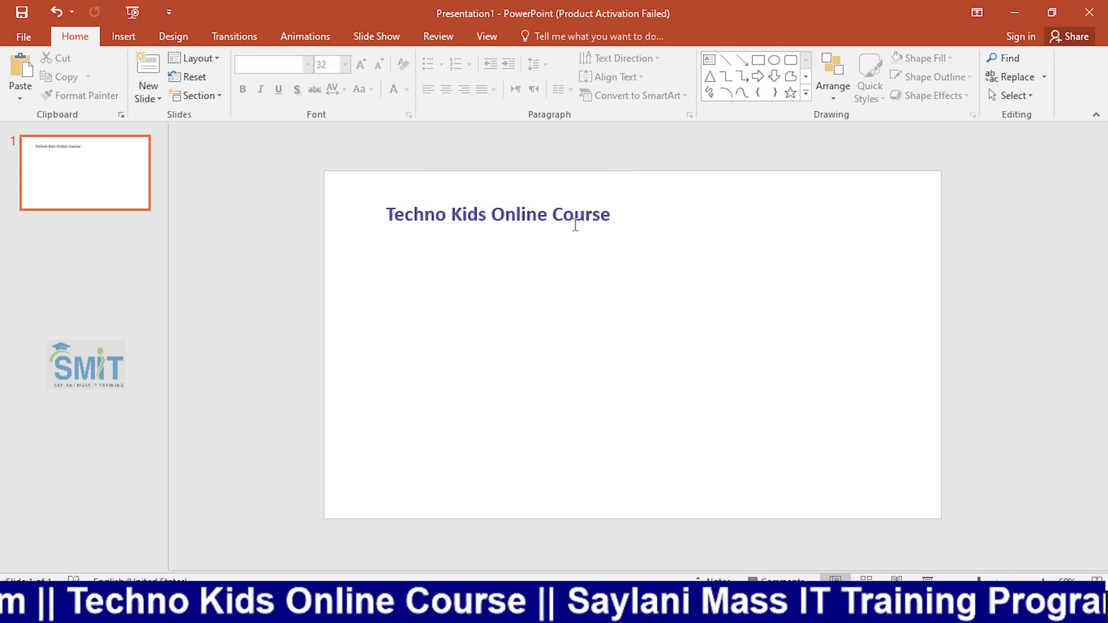
# Increase the font size of the entire heading to 40 and apply a text shadow.
pyautogui.tripleClick(598, 209)
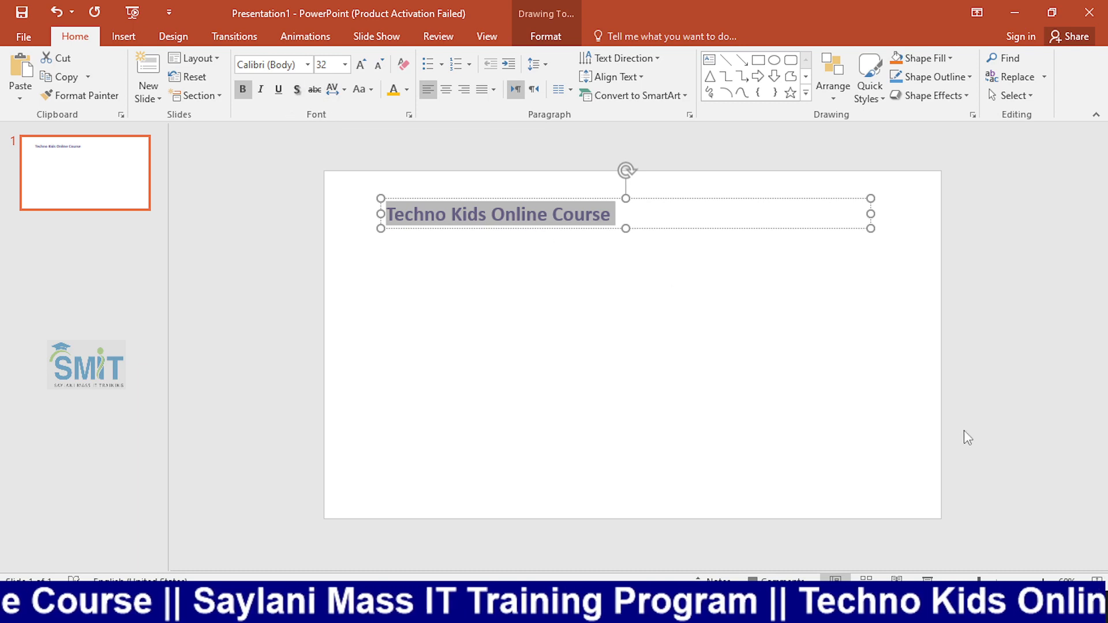
pyautogui.click(534, 236)
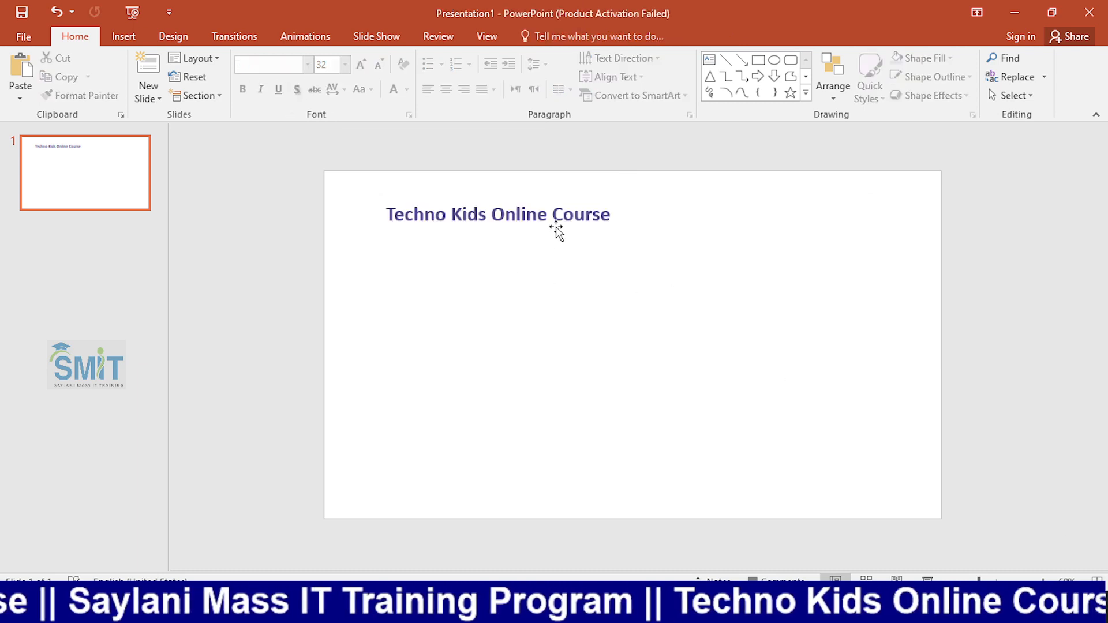
pyautogui.doubleClick(592, 214)
pyautogui.click(592, 215)
pyautogui.doubleClick(591, 215)
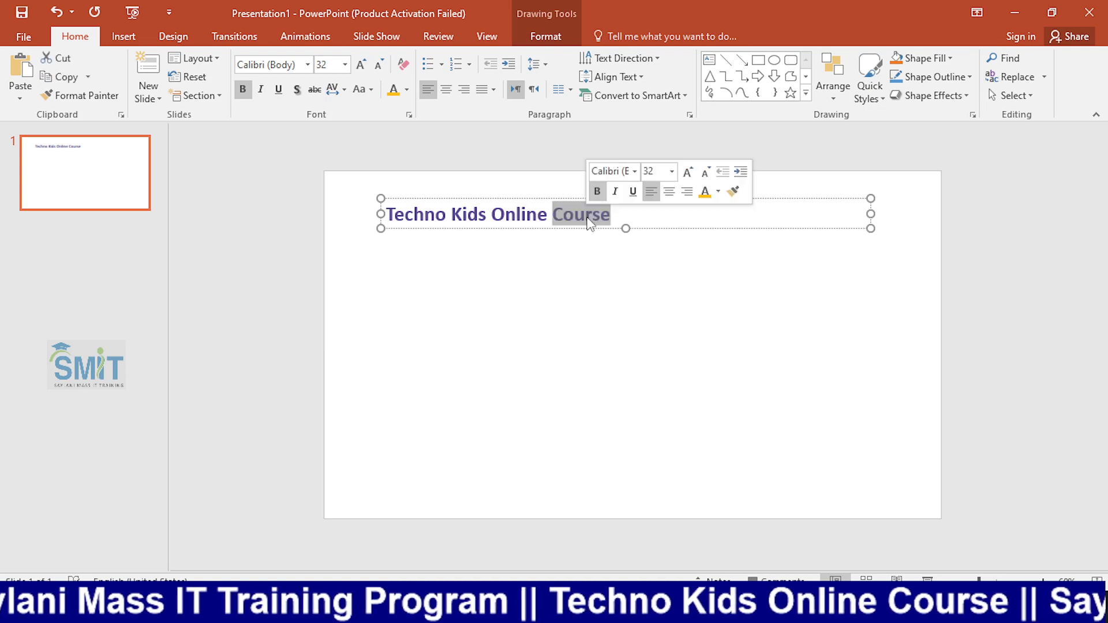
pyautogui.tripleClick(591, 215)
pyautogui.scroll(2, 750, 433)
pyautogui.scroll(10, 770, 427)
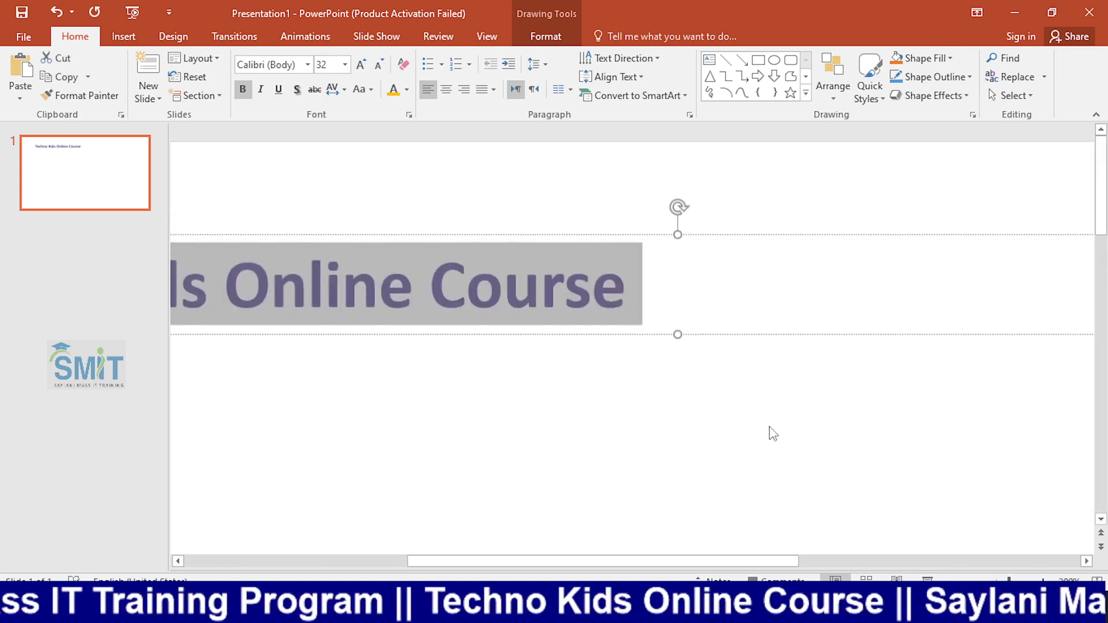
pyautogui.scroll(-9, 770, 428)
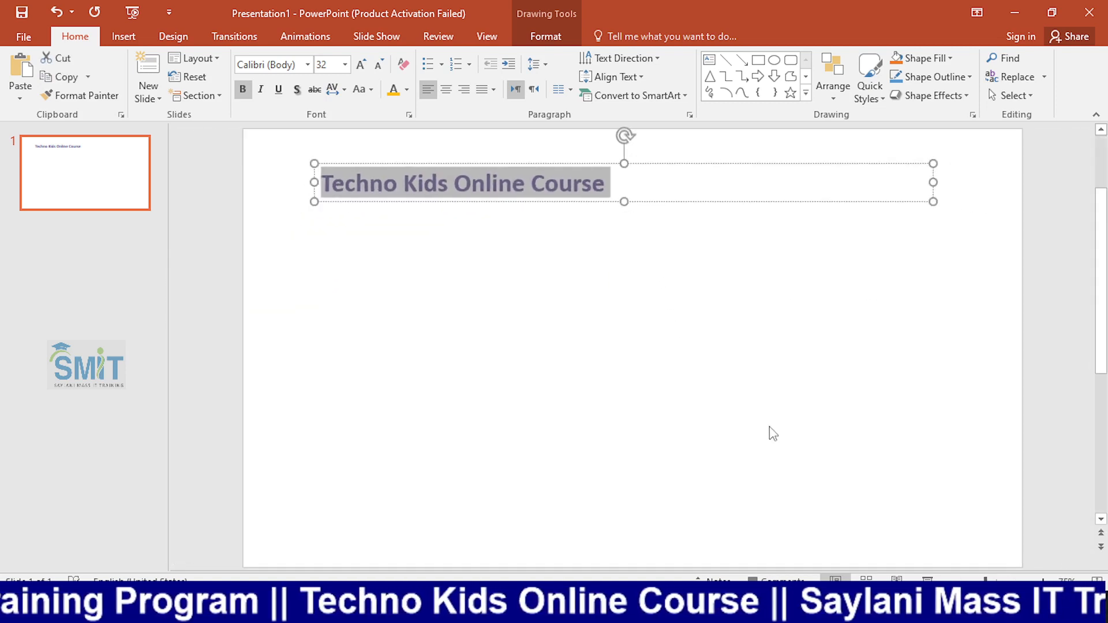
pyautogui.scroll(3, 771, 433)
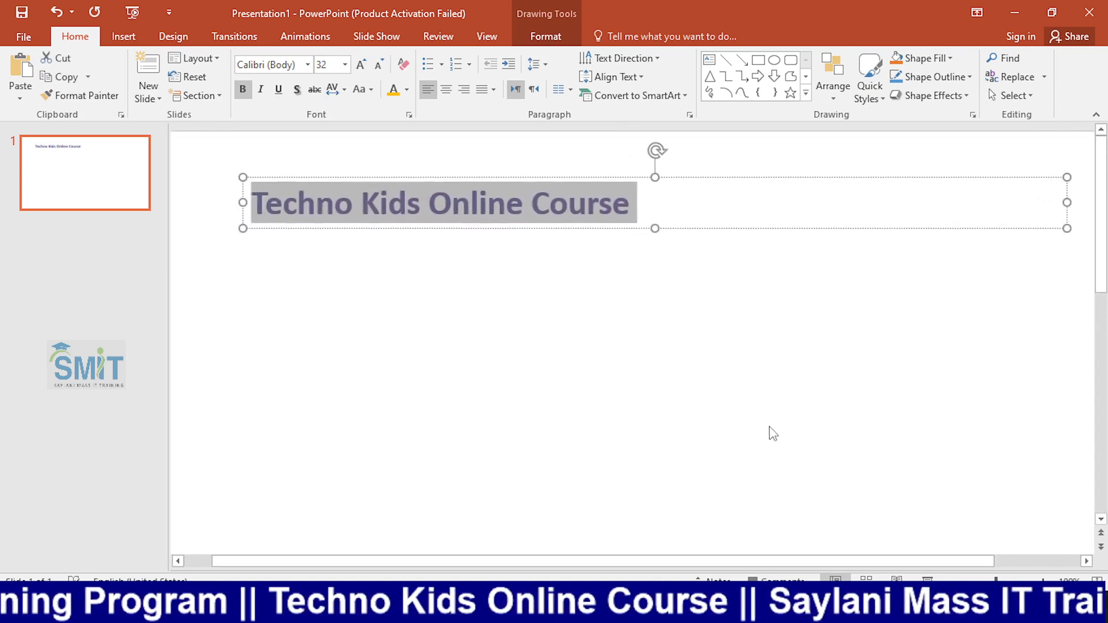
pyautogui.click(458, 213)
pyautogui.tripleClick(459, 214)
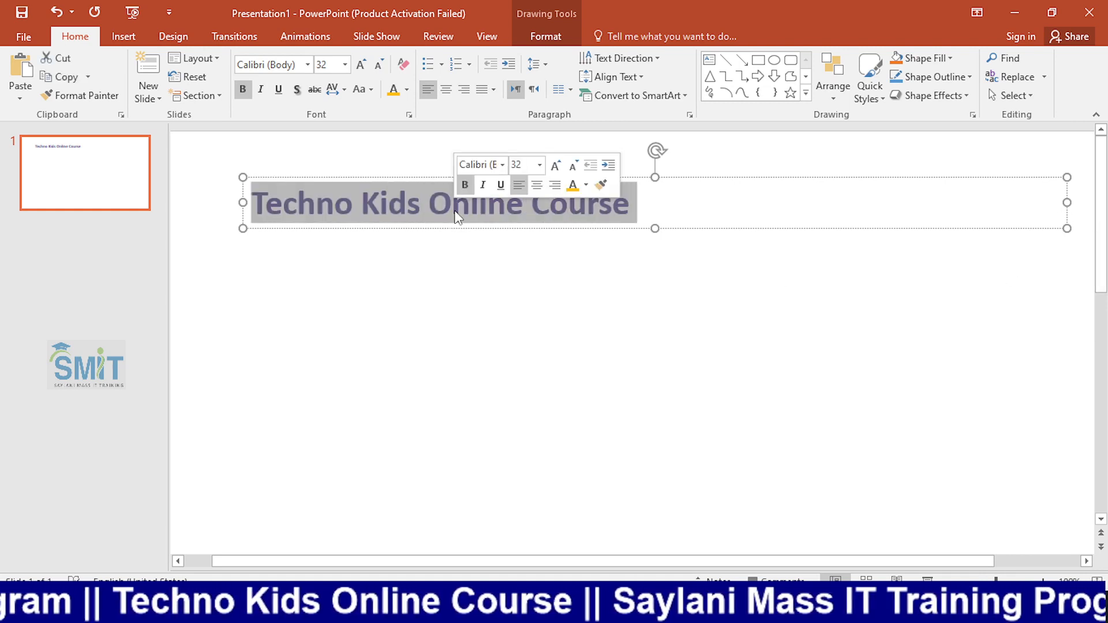
pyautogui.click(361, 64)
pyautogui.click(361, 64)
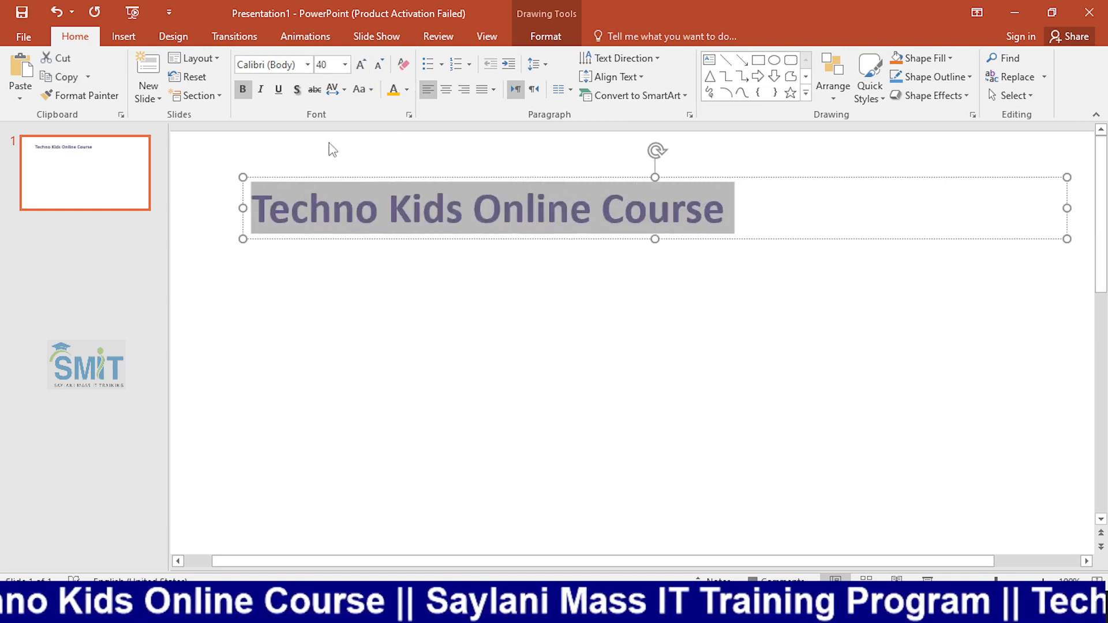
pyautogui.click(299, 96)
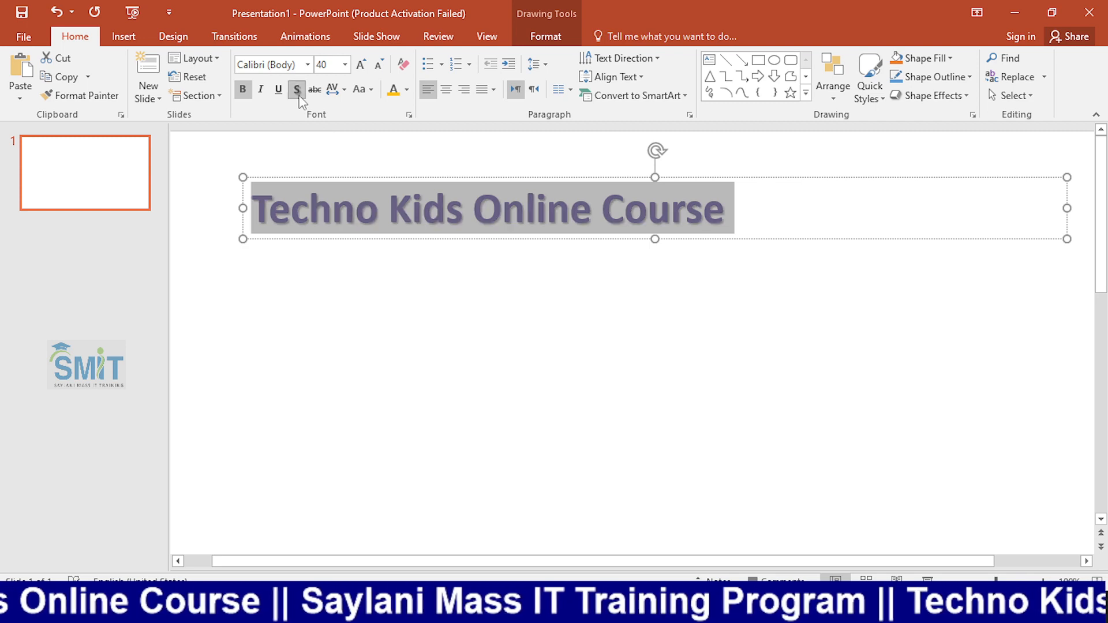
pyautogui.click(445, 323)
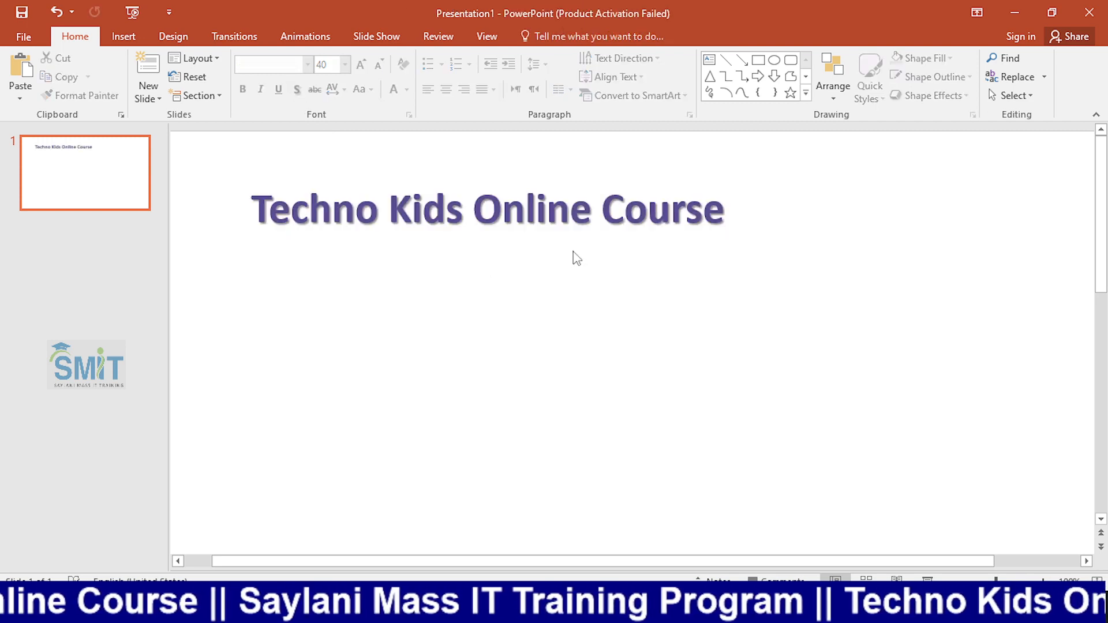
# Move the heading's text box left so it starts close to the slide's left edge.
pyautogui.doubleClick(407, 216)
pyautogui.tripleClick(407, 216)
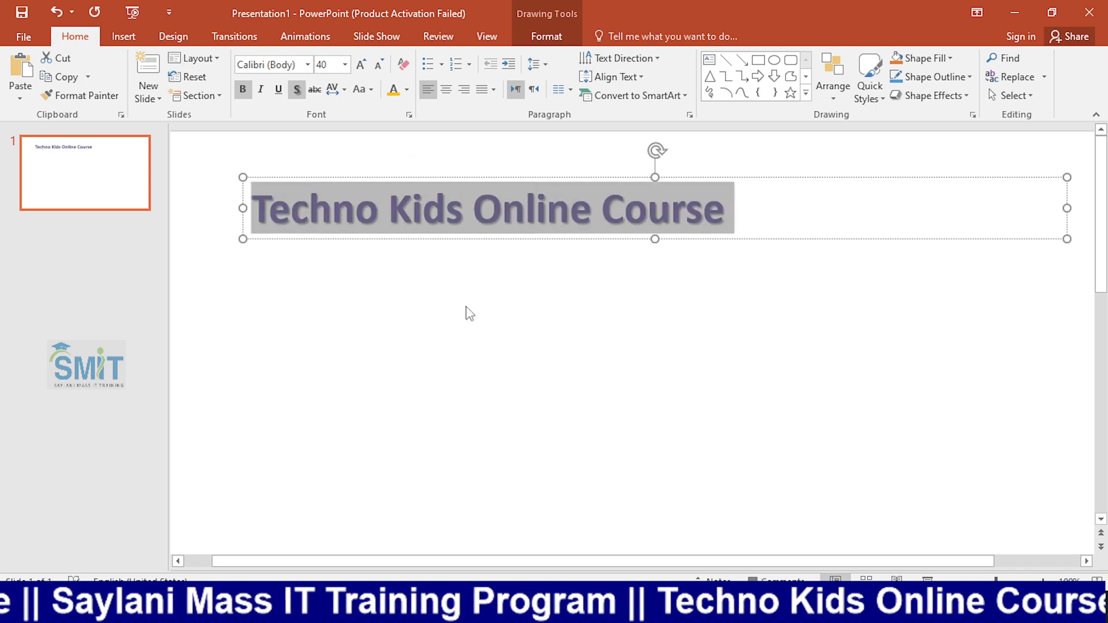
pyautogui.scroll(-5, 606, 382)
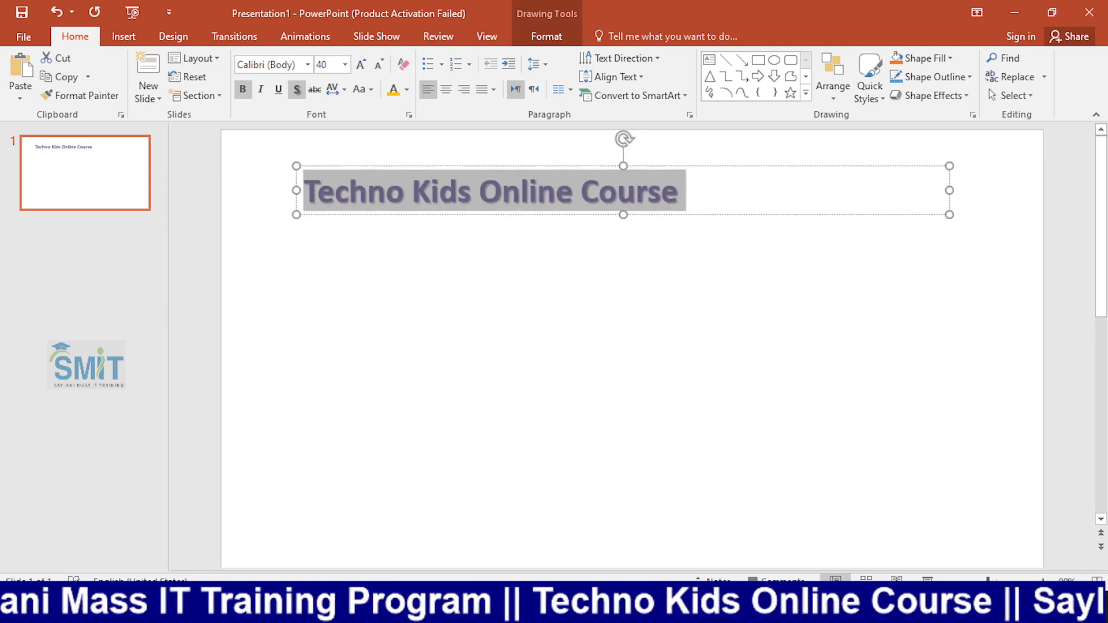
pyautogui.click(603, 381)
pyautogui.click(470, 167)
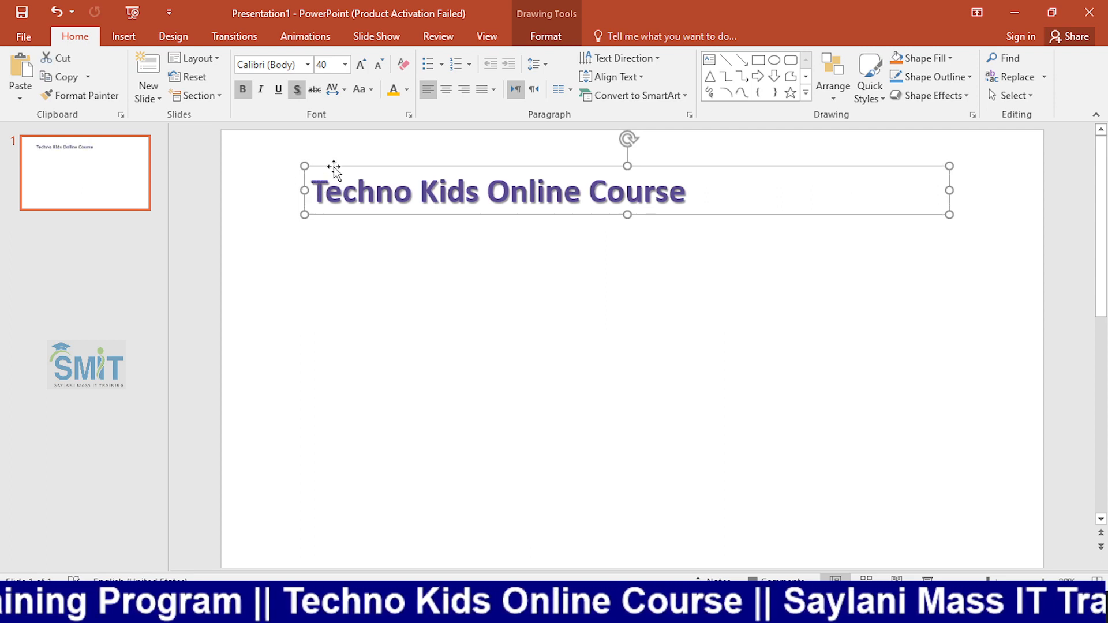
pyautogui.moveTo(329, 168); pyautogui.dragTo(265, 168)
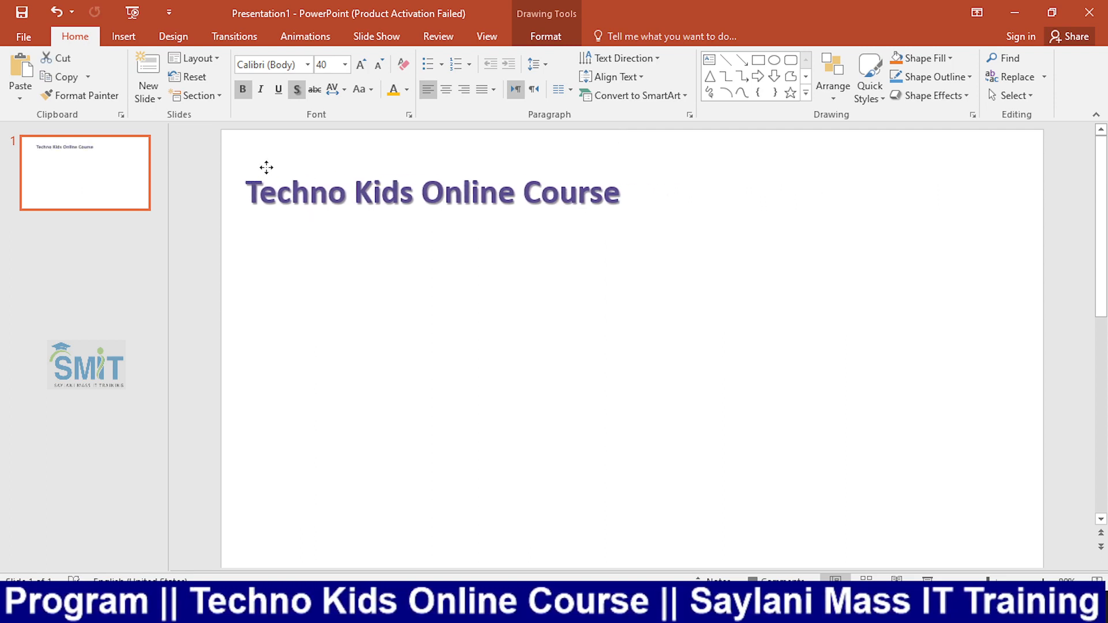
# Compare left and center alignment on the heading, leaving the text centered within its text box.
pyautogui.click(311, 196)
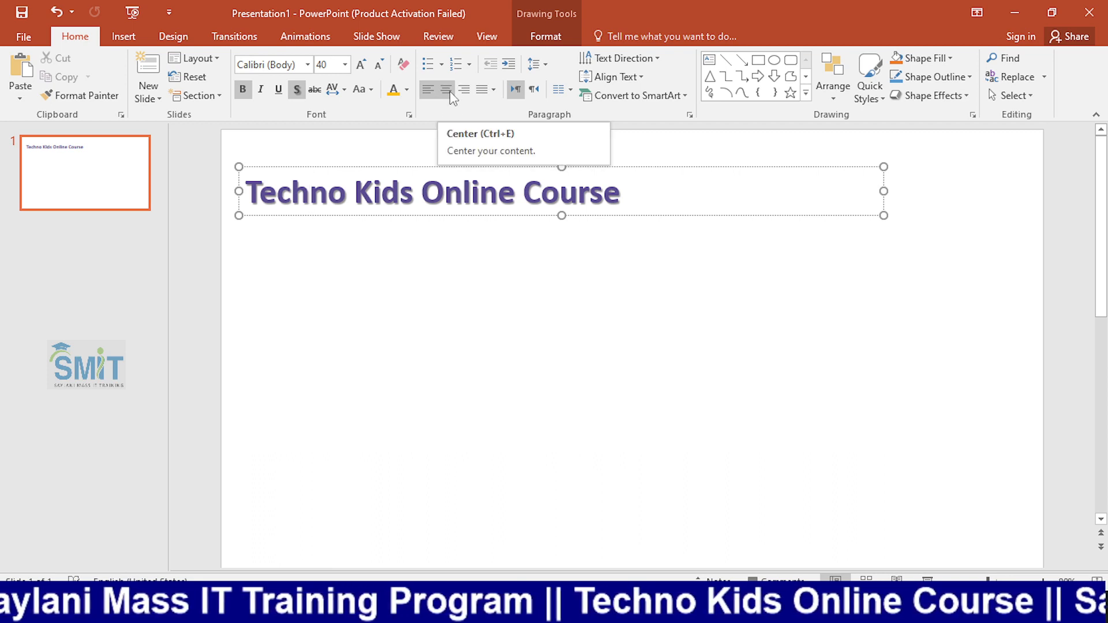
pyautogui.press('Escape')
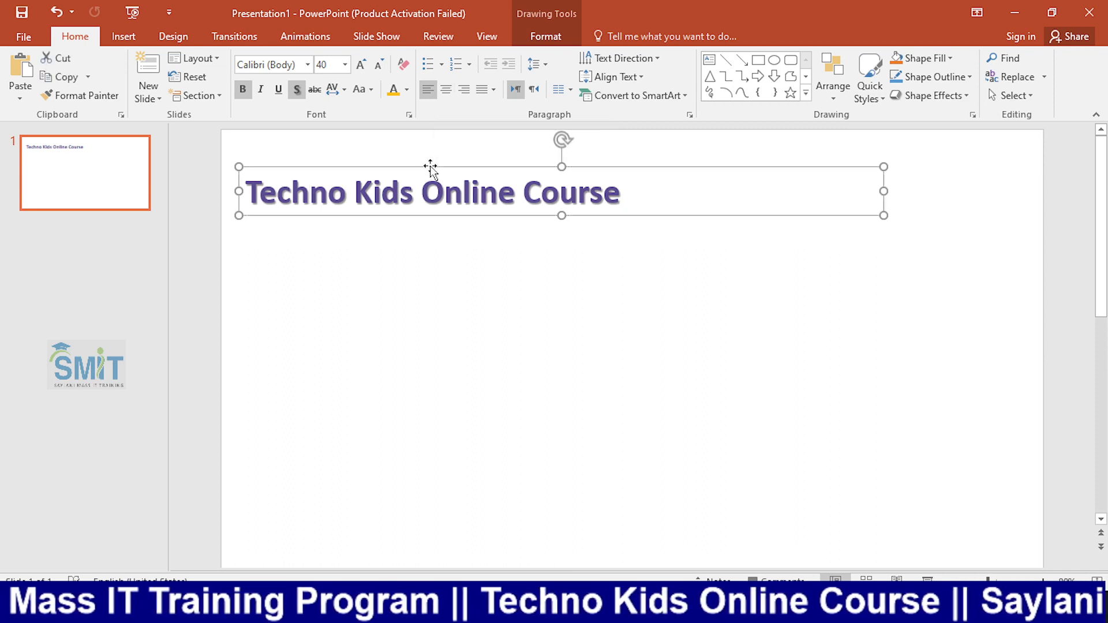
pyautogui.click(451, 95)
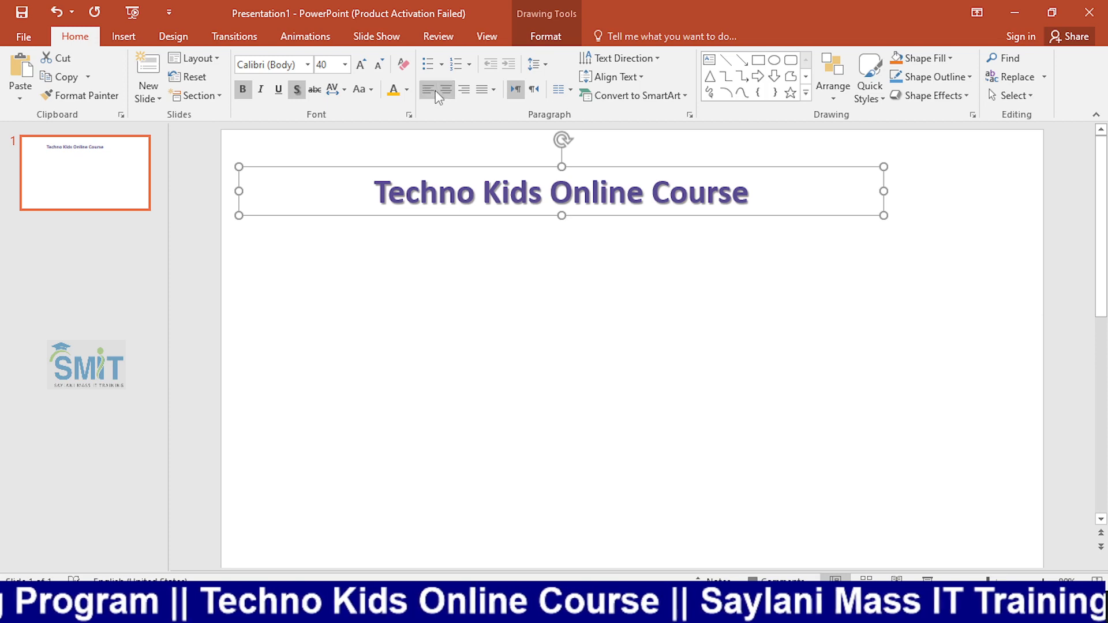
pyautogui.click(435, 90)
pyautogui.click(442, 92)
pyautogui.click(430, 90)
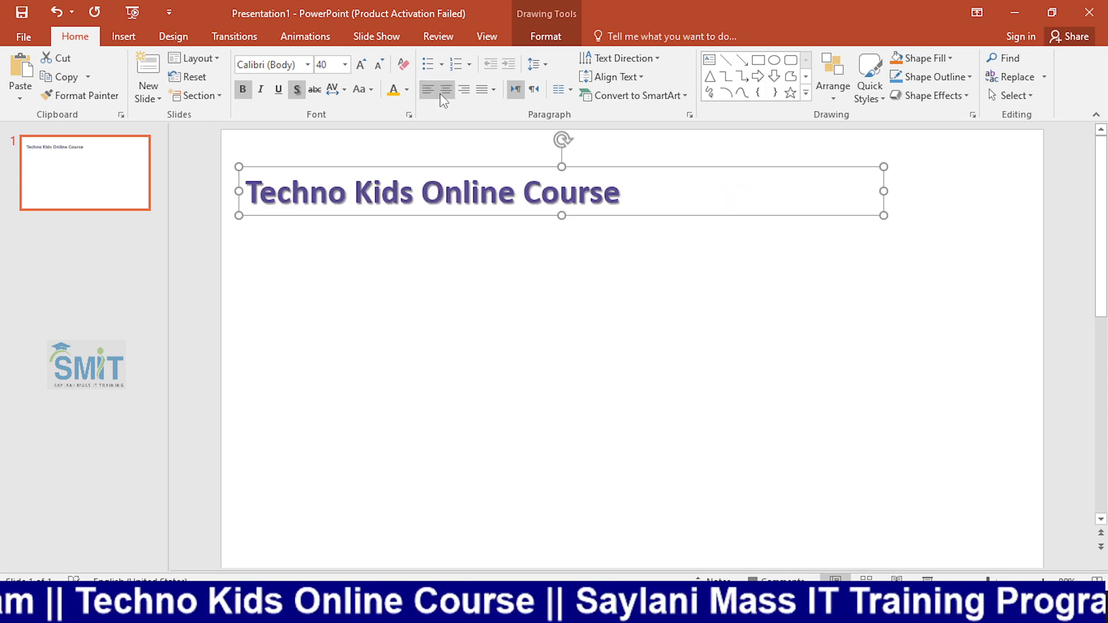
pyautogui.click(440, 93)
pyautogui.click(434, 92)
pyautogui.click(440, 92)
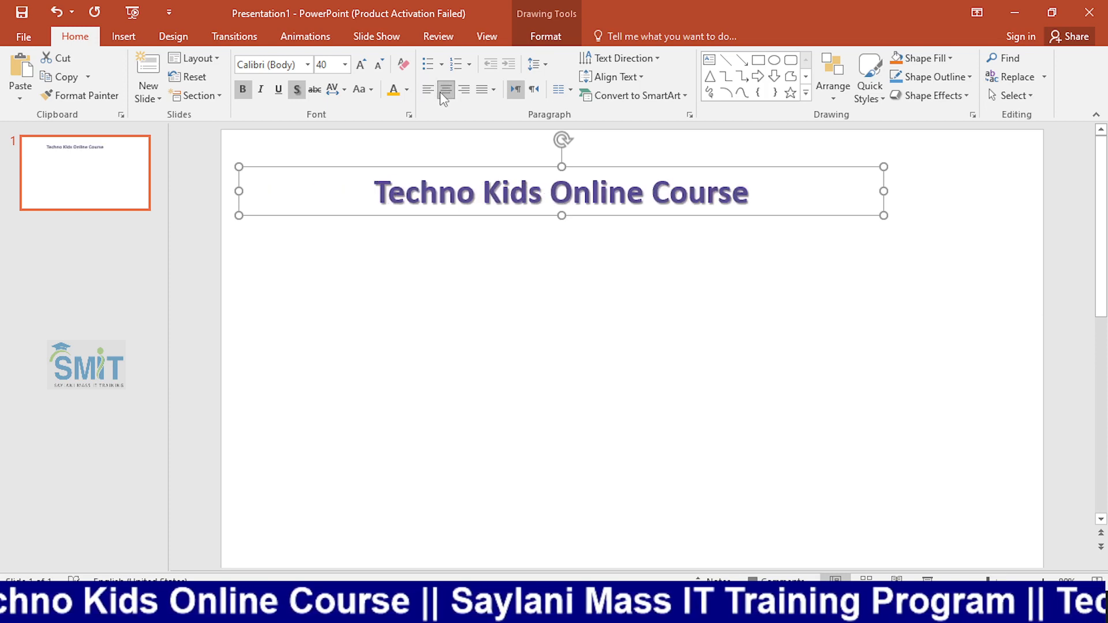
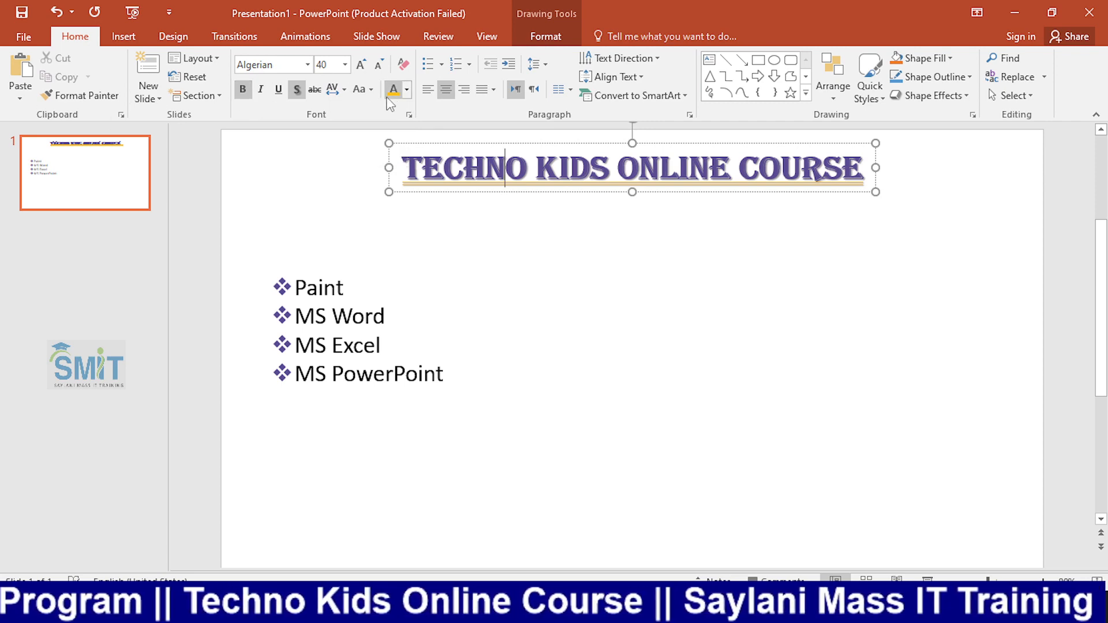
# Review the font color, underline style and underline color choices in the heading's font settings.
pyautogui.click(409, 115)
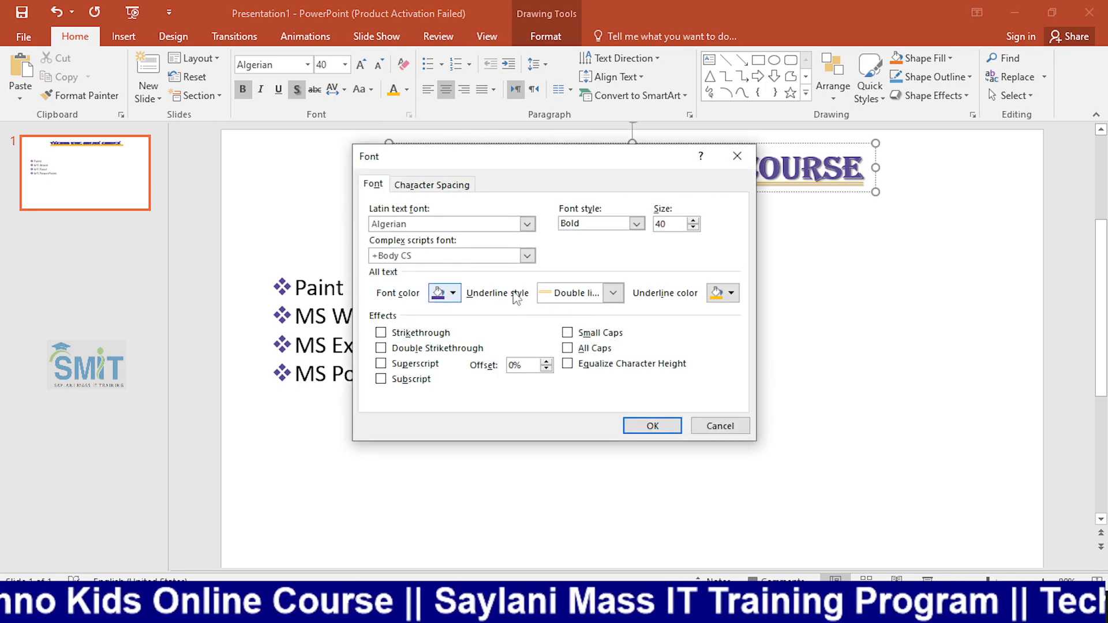
pyautogui.click(585, 296)
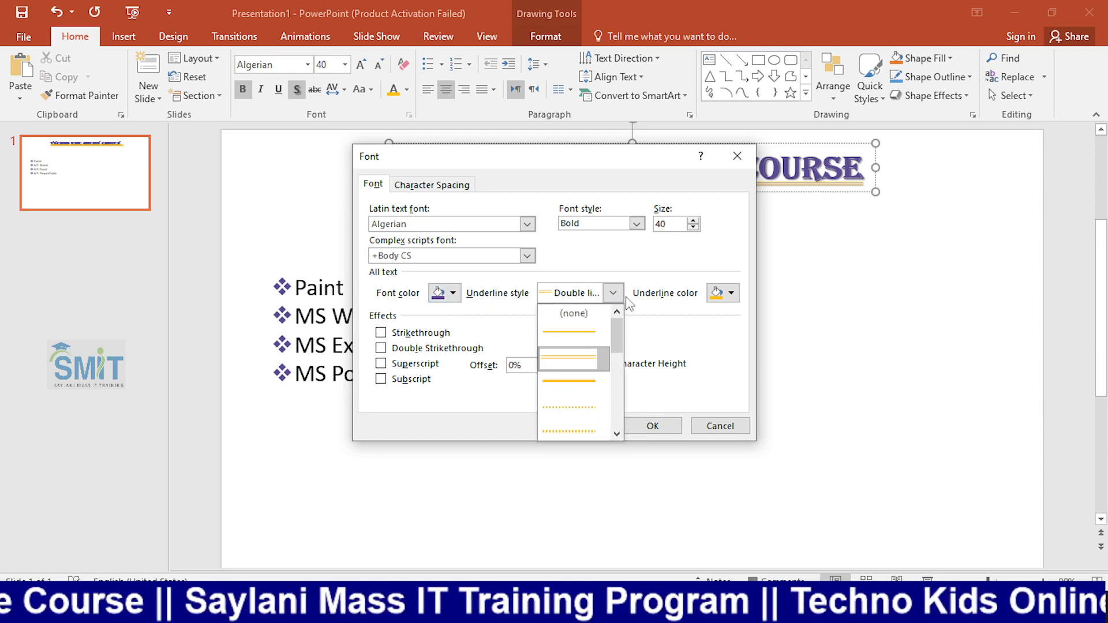
pyautogui.click(437, 293)
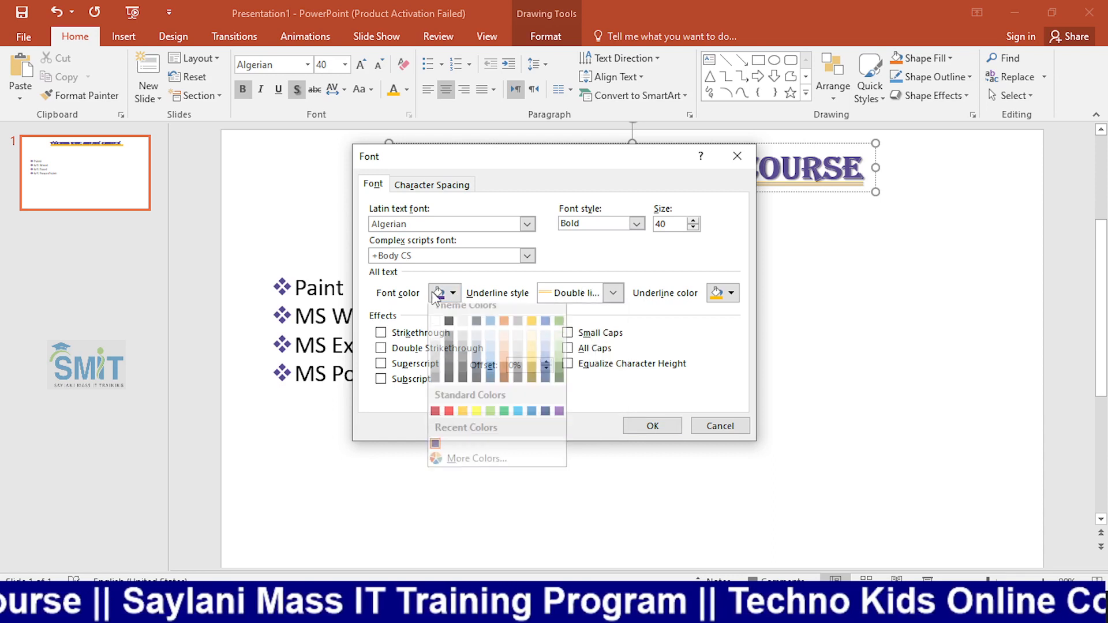
pyautogui.click(578, 293)
pyautogui.click(750, 296)
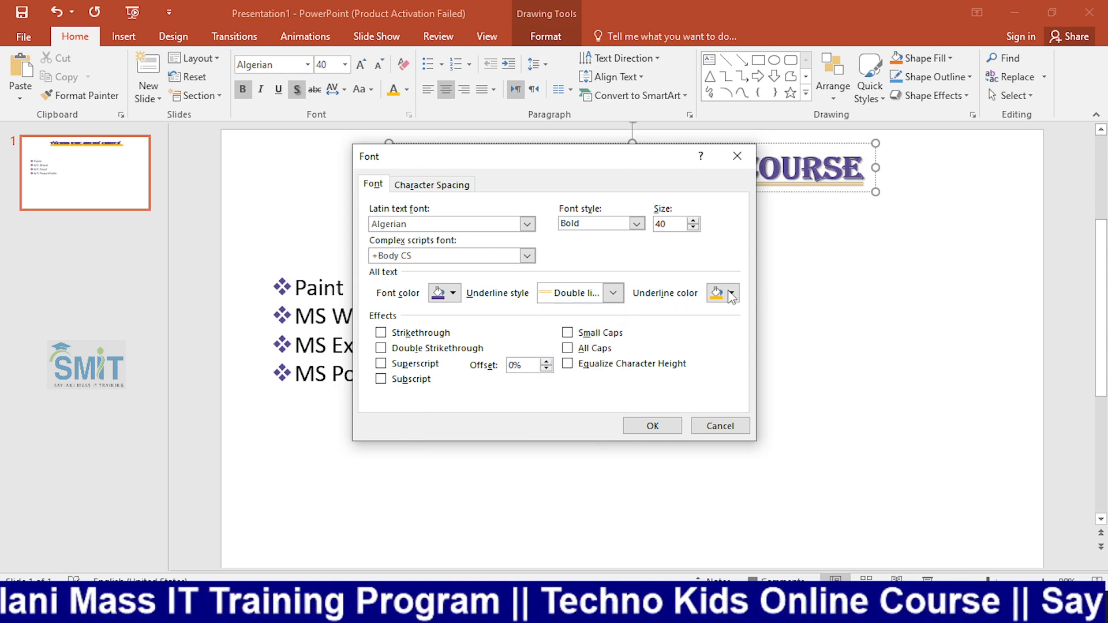
pyautogui.click(717, 293)
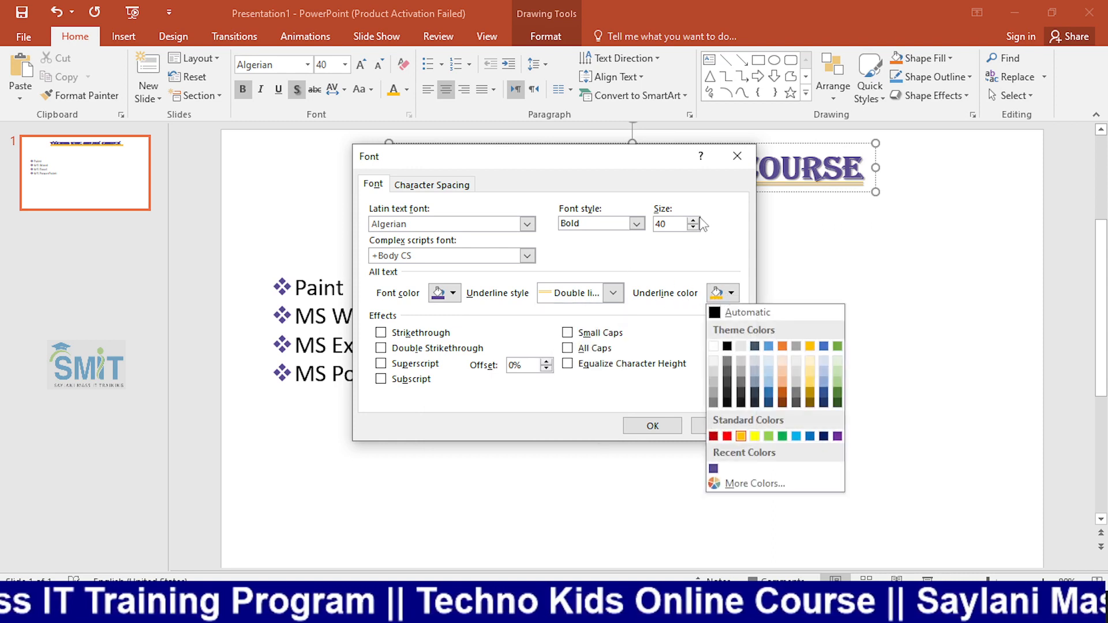
pyautogui.click(630, 257)
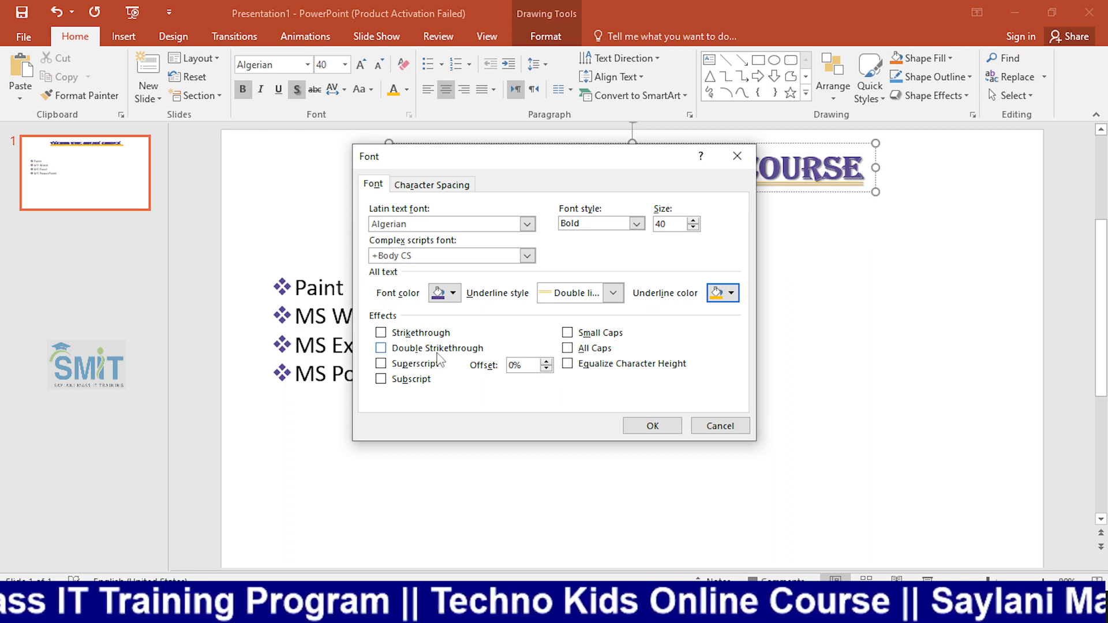
# Try the Strikethrough effect on the word Techno in the heading and undo it.
pyautogui.click(409, 338)
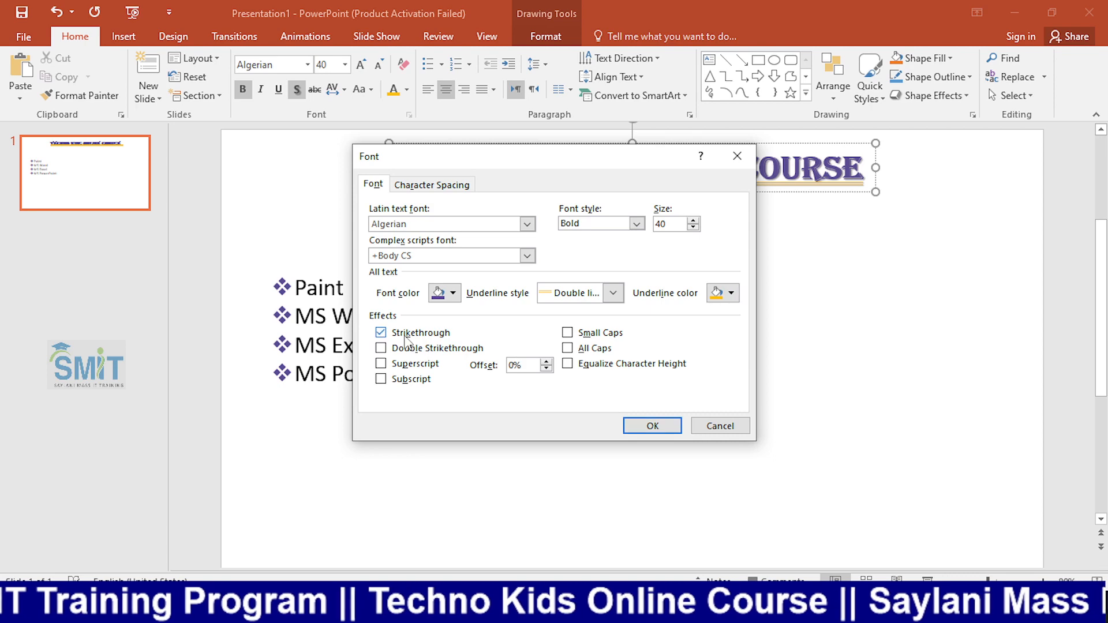
pyautogui.click(641, 426)
pyautogui.keyDown('ctrl'); pyautogui.scroll(7, 497, 192); pyautogui.keyUp('ctrl')
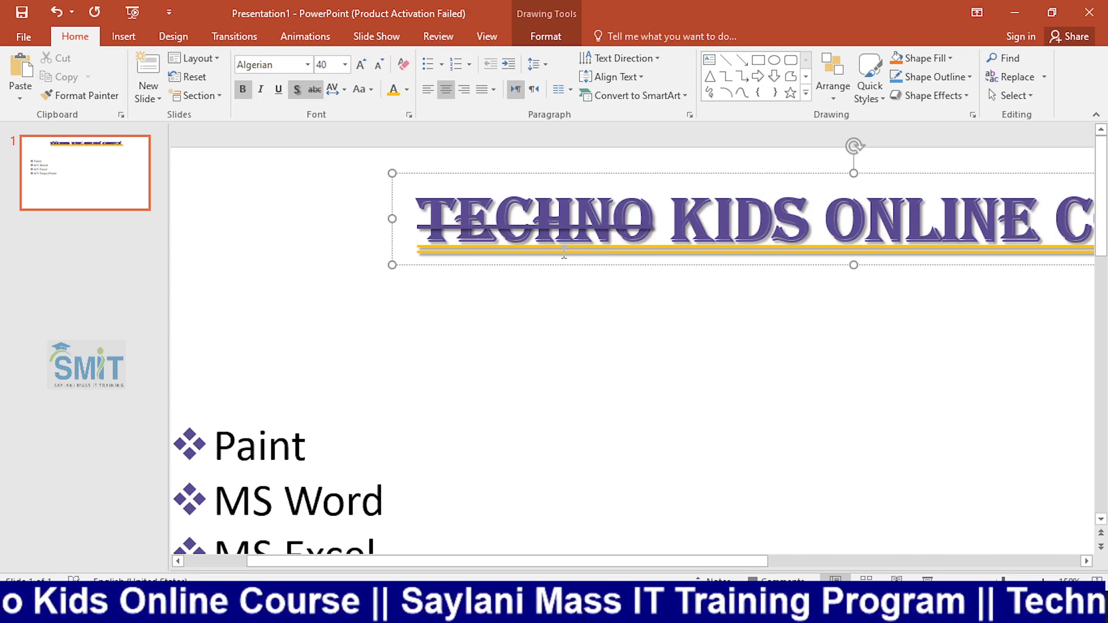
pyautogui.hotkey('ctrl', 'z')
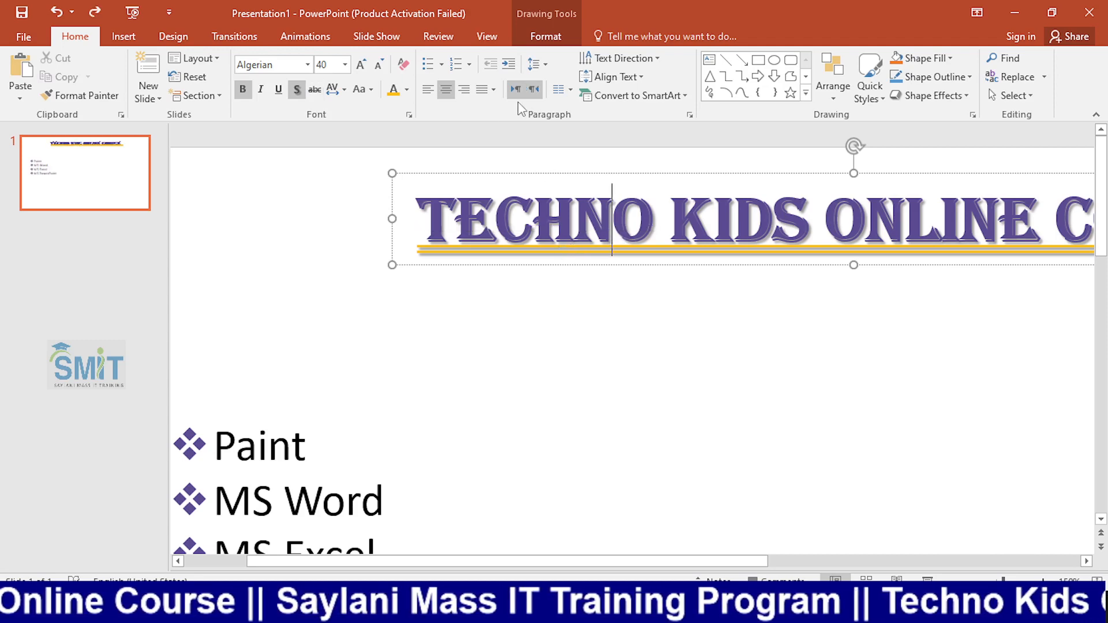
pyautogui.click(409, 115)
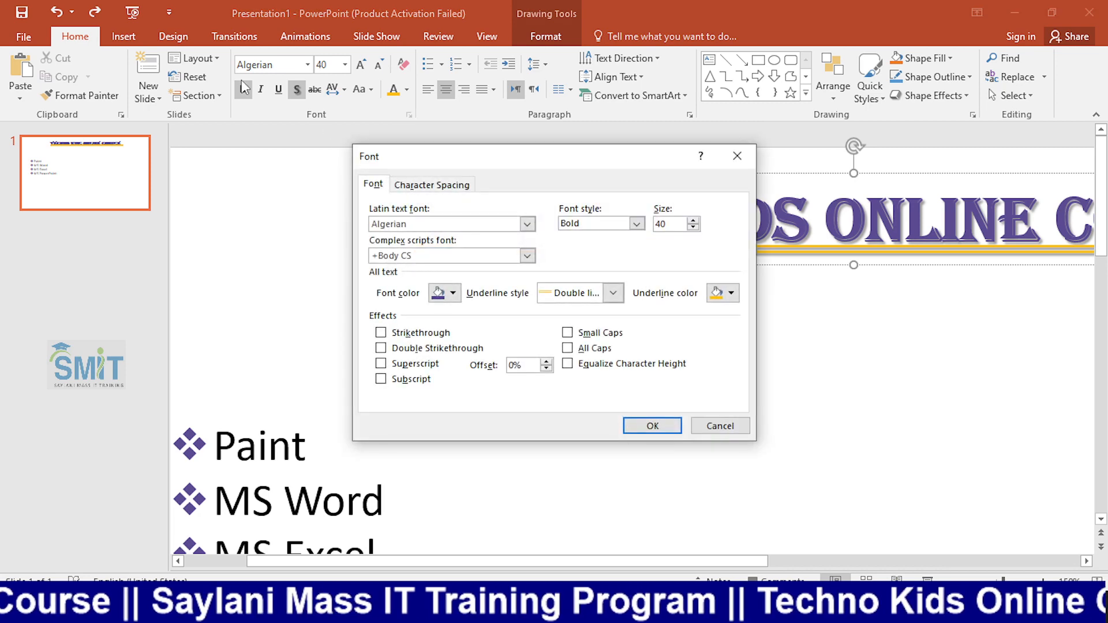
pyautogui.click(280, 85)
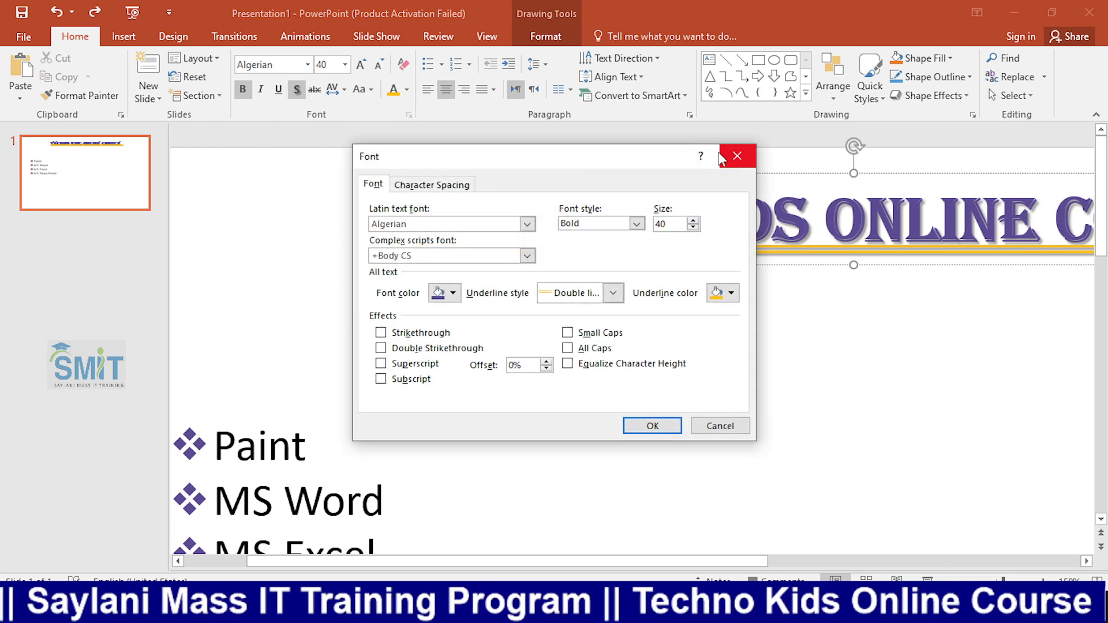
pyautogui.click(697, 156)
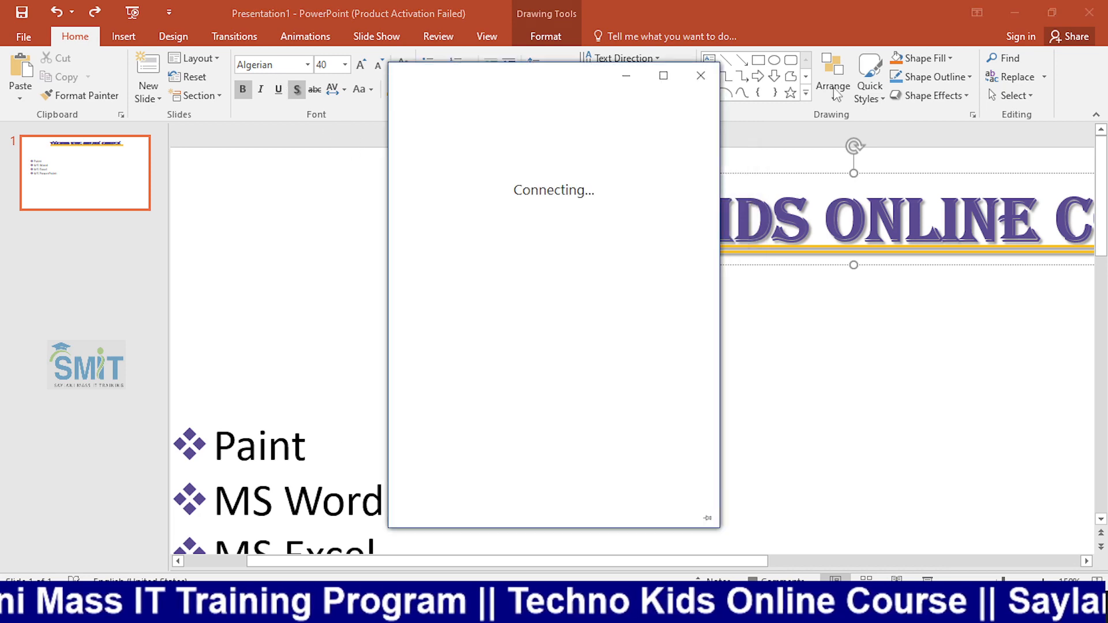
pyautogui.click(701, 76)
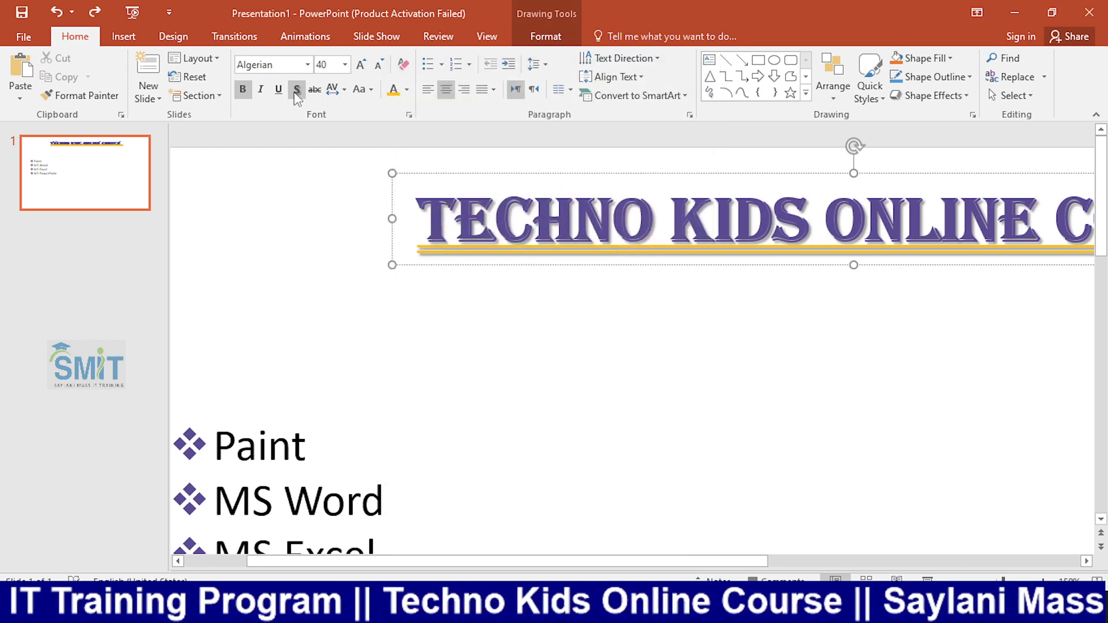
# Replace the double underline with a standard single underline on the words Techno and Course in the heading.
pyautogui.click(278, 90)
pyautogui.click(278, 89)
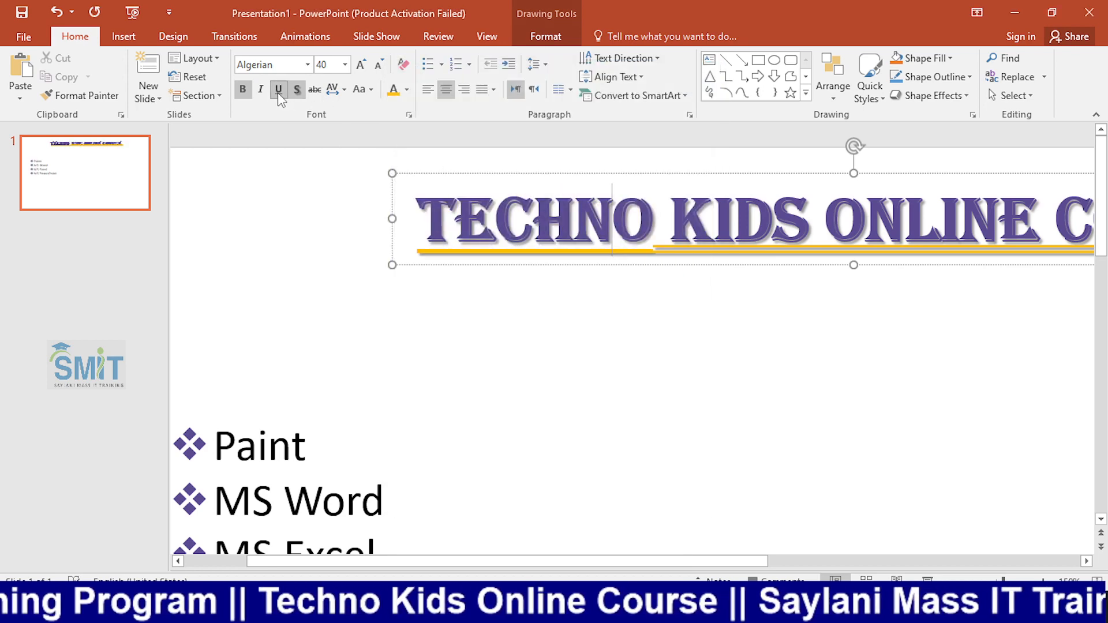
pyautogui.tripleClick(656, 234)
pyautogui.doubleClick(656, 234)
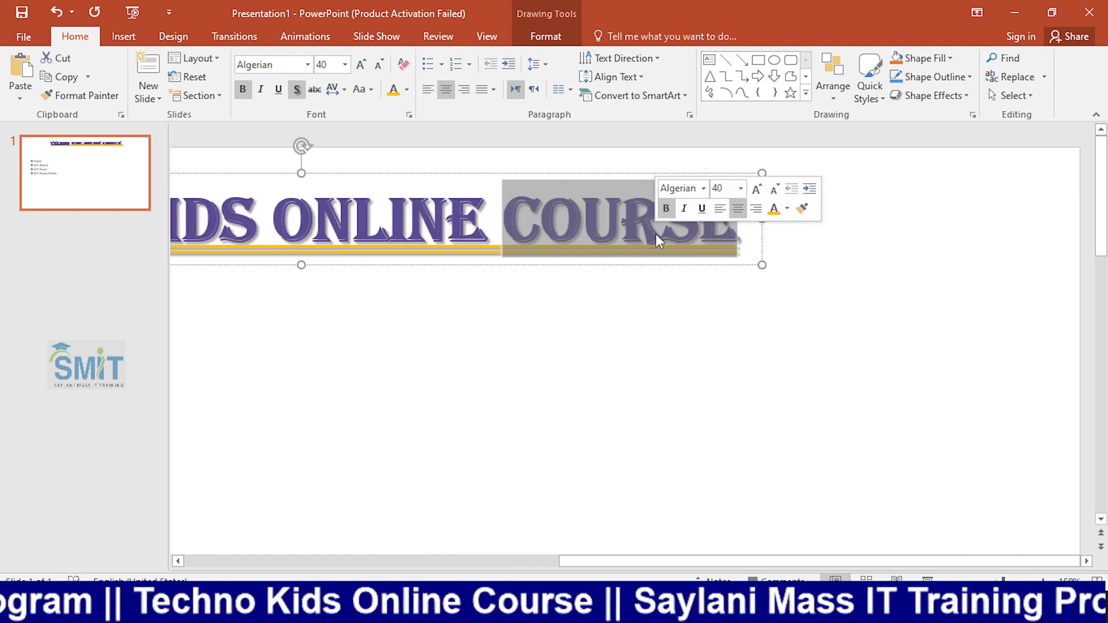
pyautogui.click(280, 89)
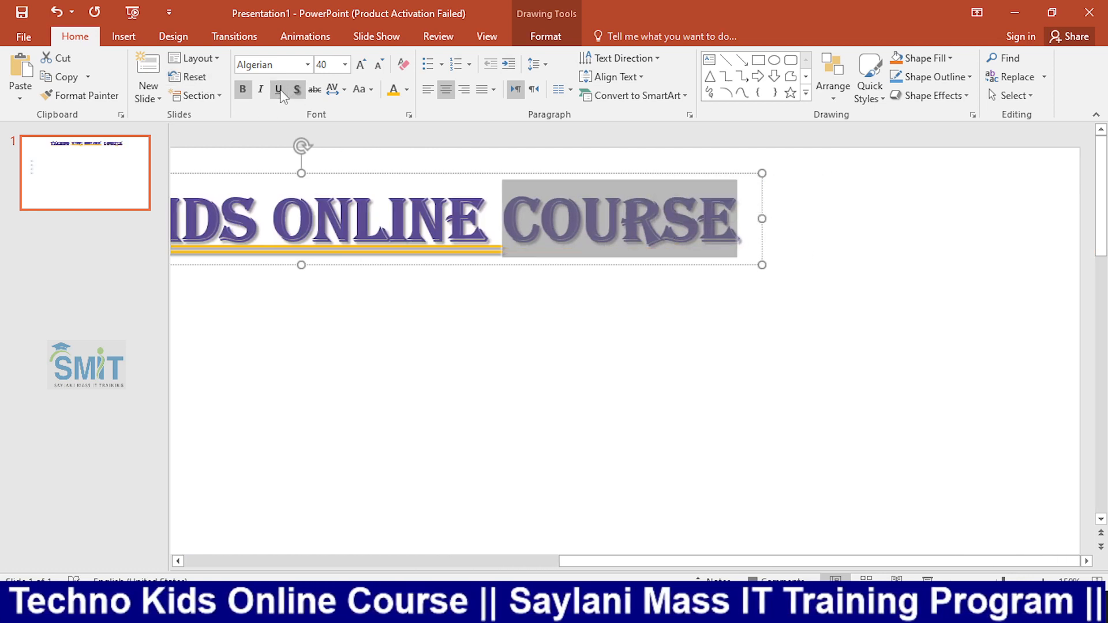
pyautogui.click(279, 89)
# Clear the underline from the entire heading and apply a Single line underline in the recent custom purple color.
pyautogui.doubleClick(365, 211)
pyautogui.click(365, 211)
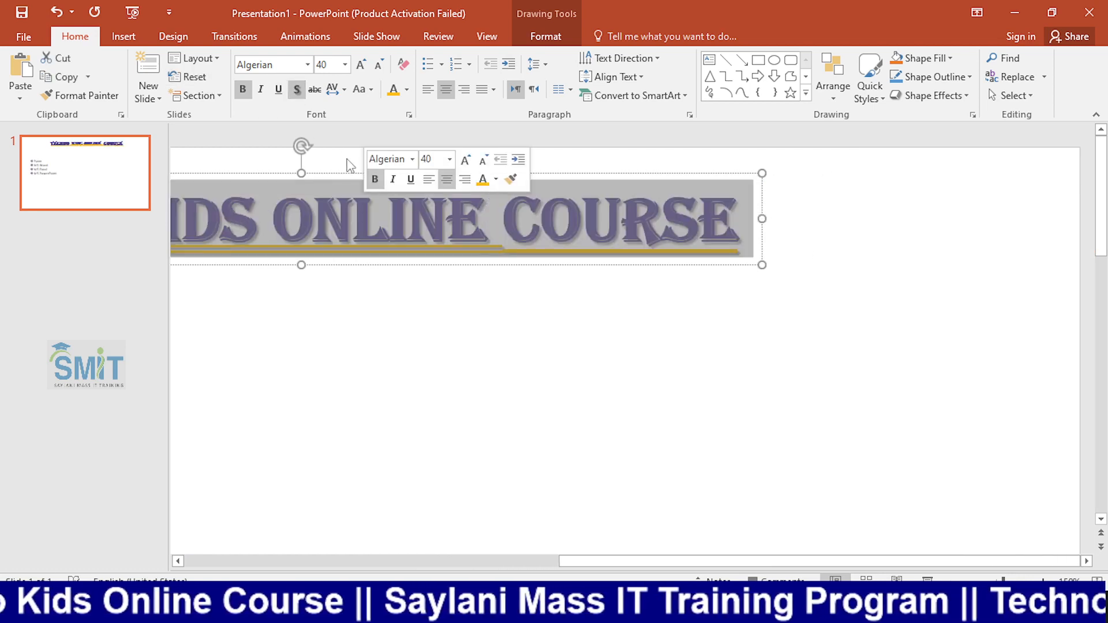
pyautogui.click(280, 91)
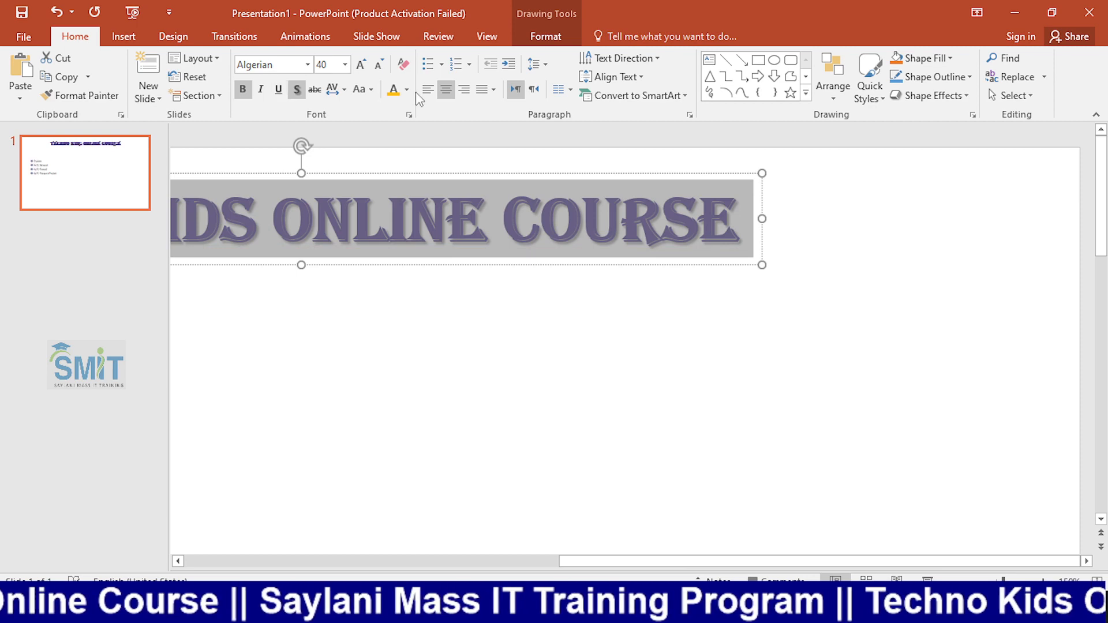
pyautogui.click(409, 114)
pyautogui.click(612, 293)
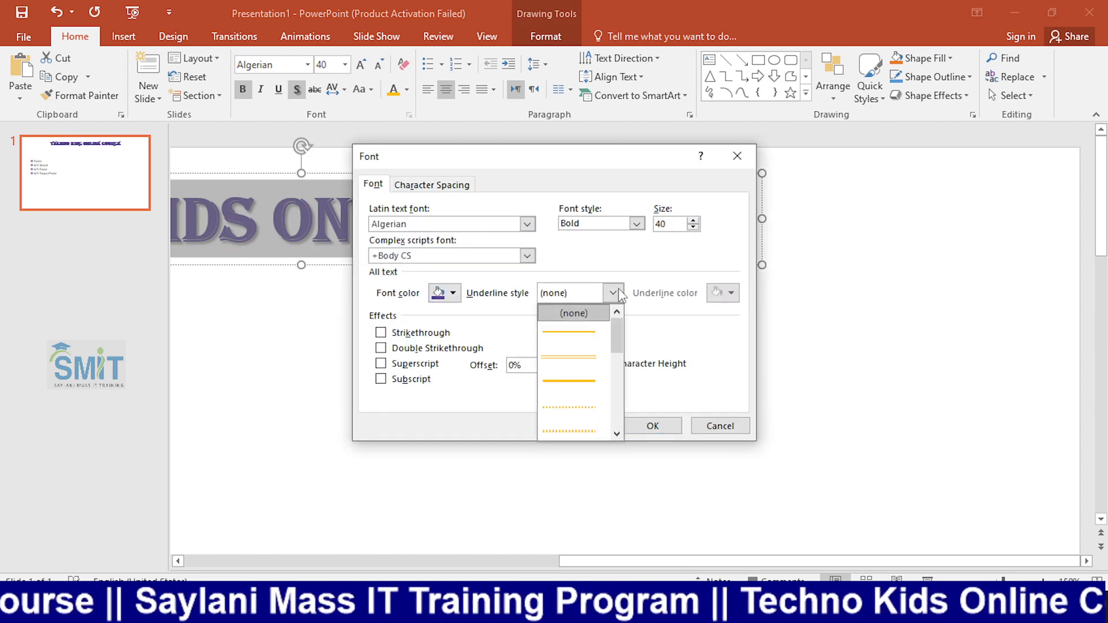
pyautogui.click(598, 330)
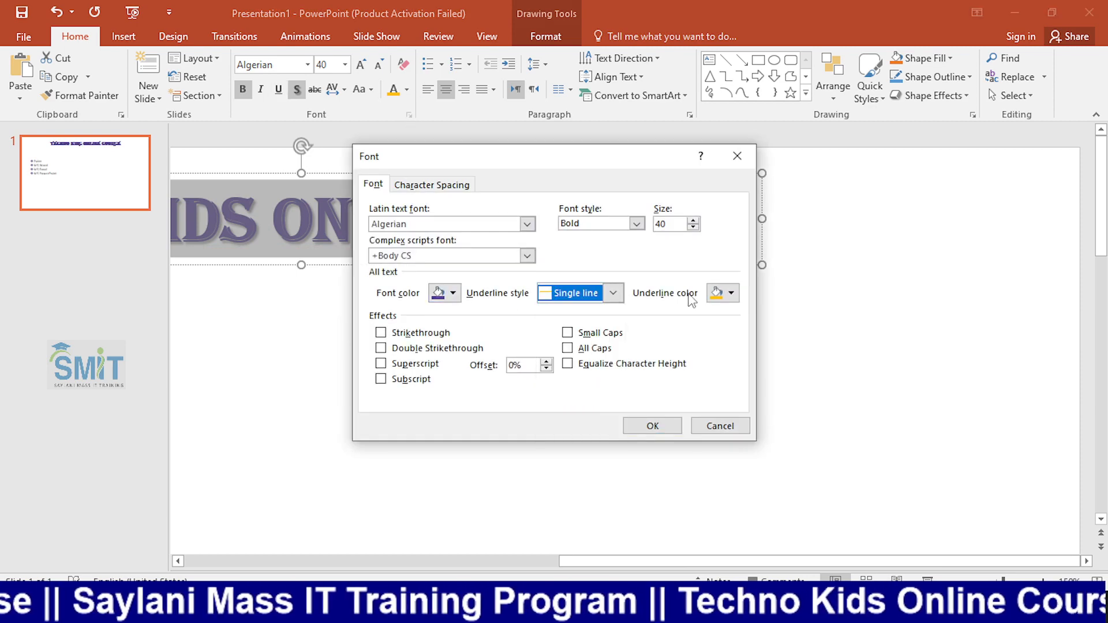
pyautogui.click(728, 294)
pyautogui.click(721, 465)
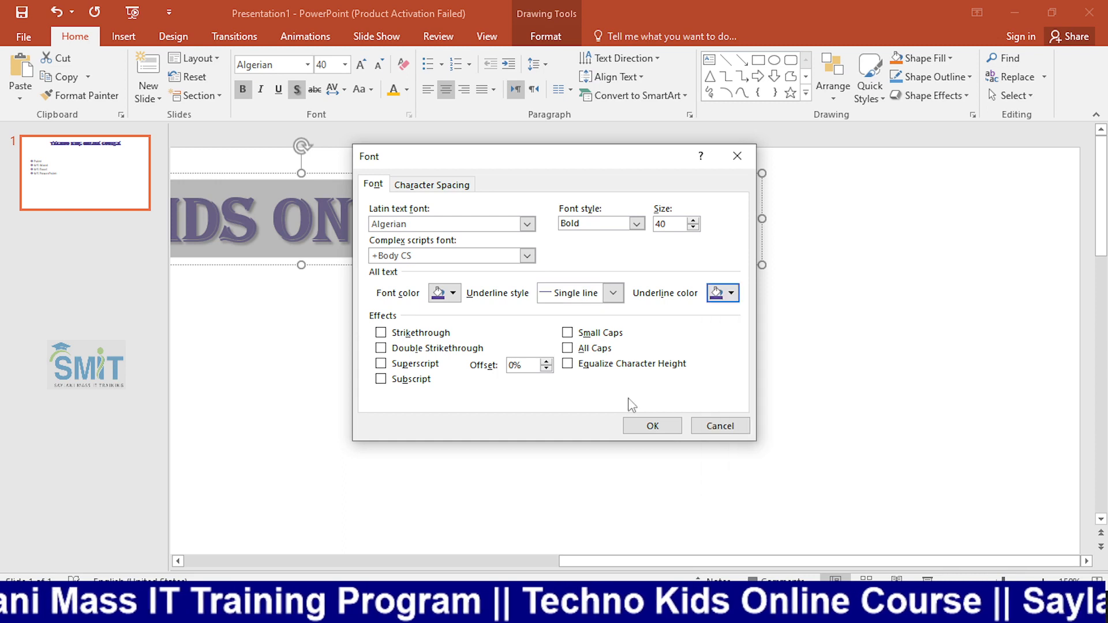
pyautogui.click(652, 426)
pyautogui.scroll(-5, 534, 309)
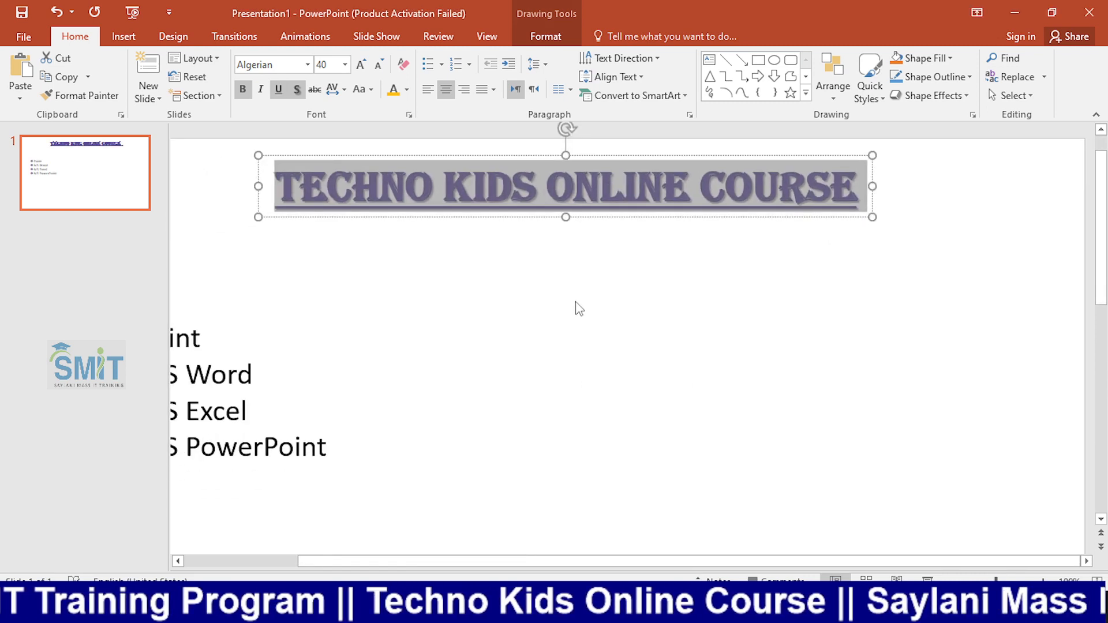
pyautogui.click(558, 221)
pyautogui.click(456, 210)
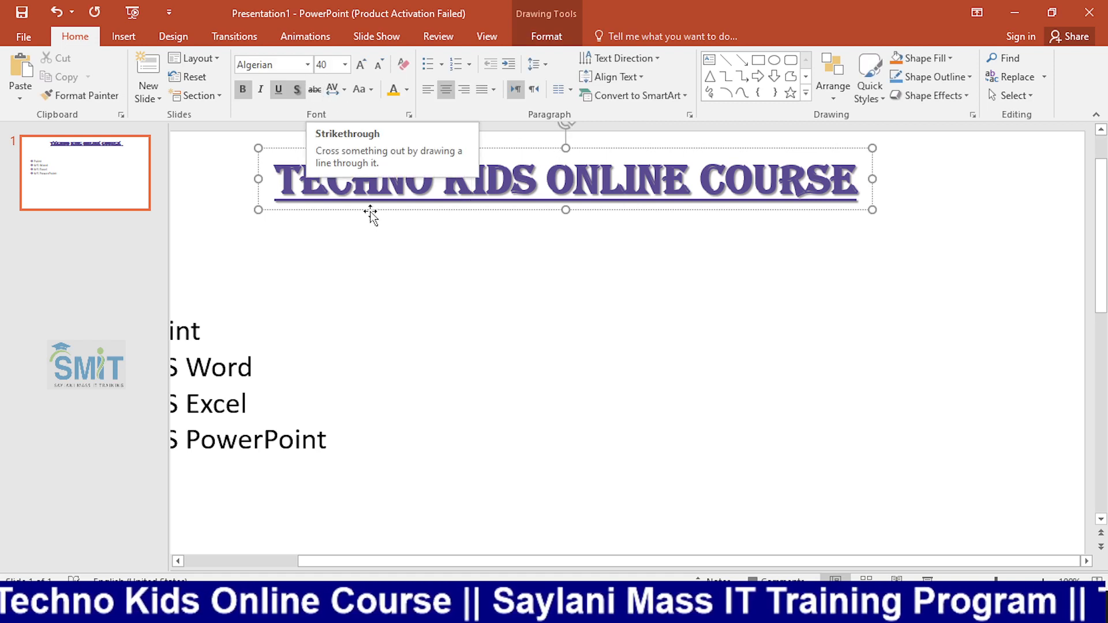
# Try Strikethrough on the entire heading and undo it.
pyautogui.tripleClick(302, 174)
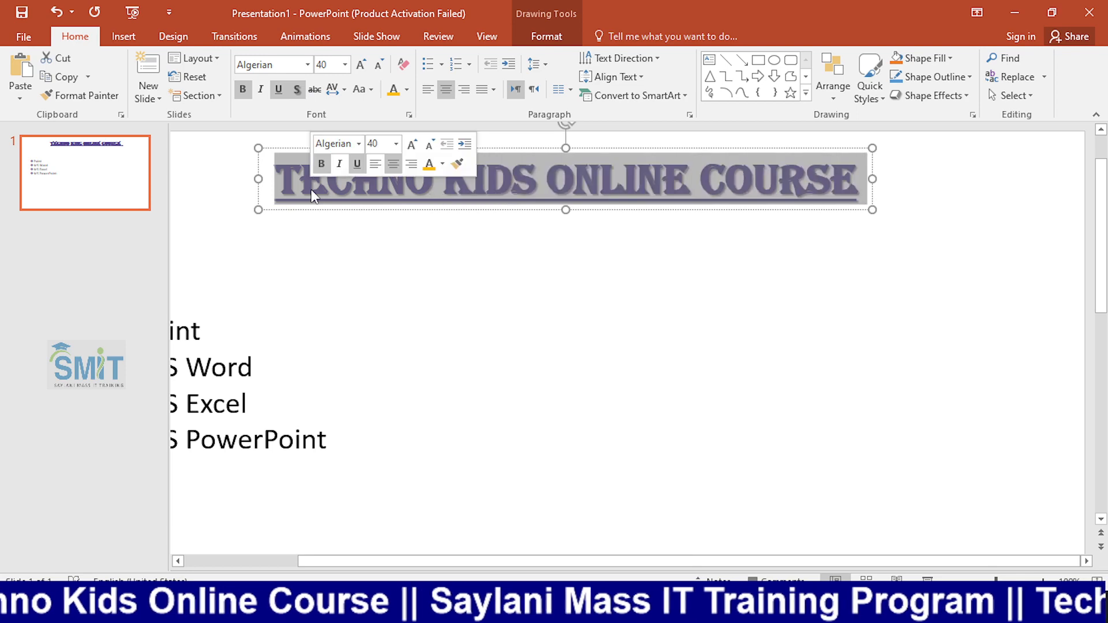
pyautogui.click(315, 89)
pyautogui.hotkey('ctrl', 'z')
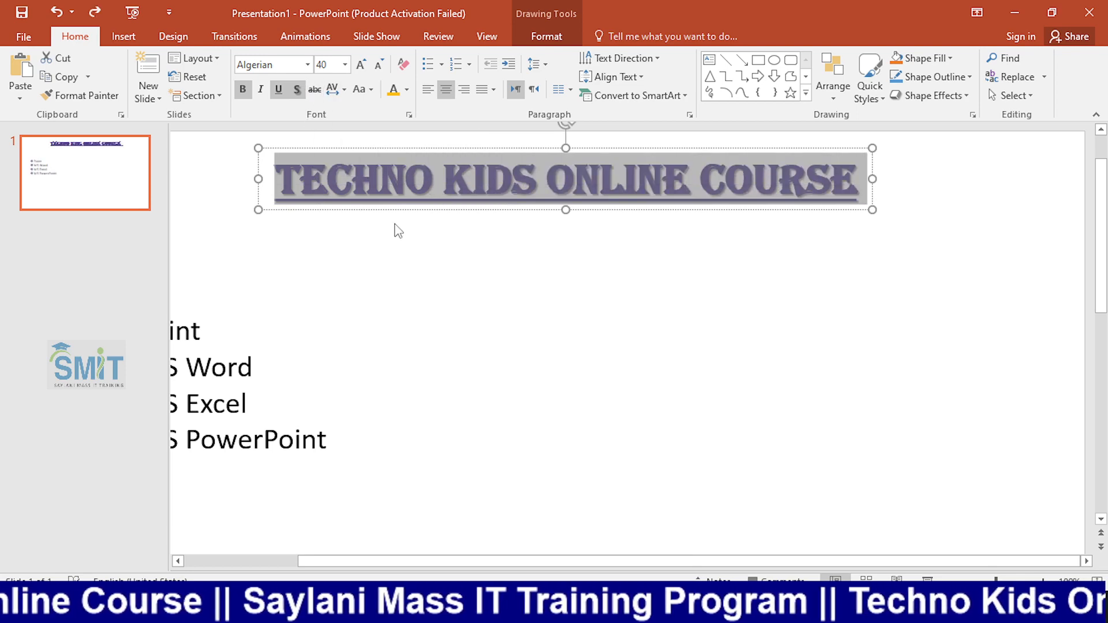
# Try the Double Strikethrough effect on the entire heading and undo it.
pyautogui.click(409, 116)
pyautogui.click(423, 348)
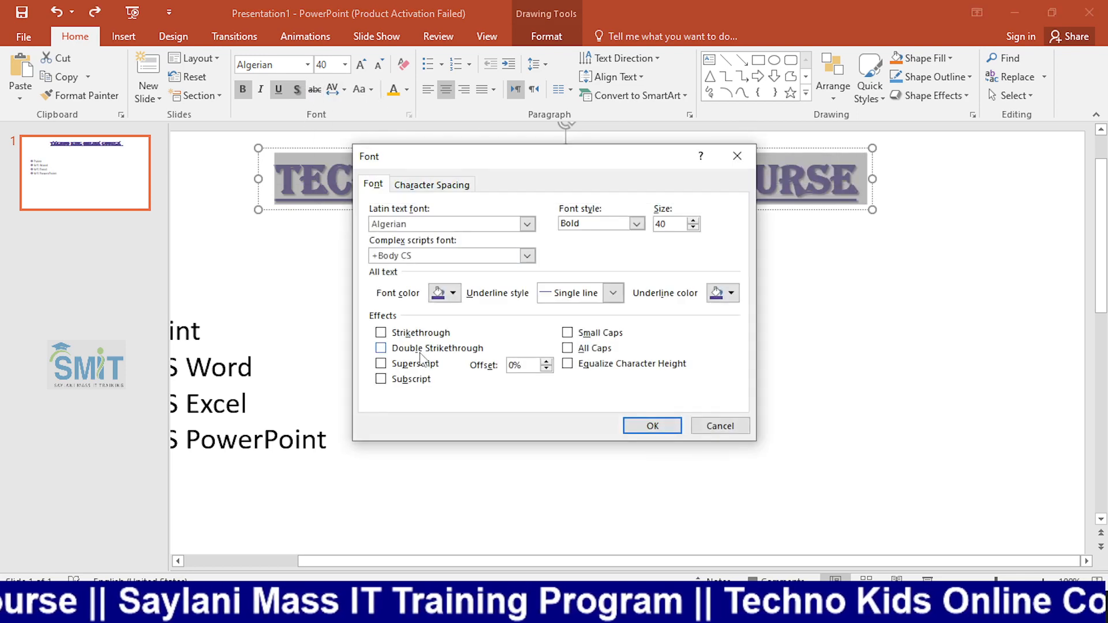
pyautogui.click(629, 425)
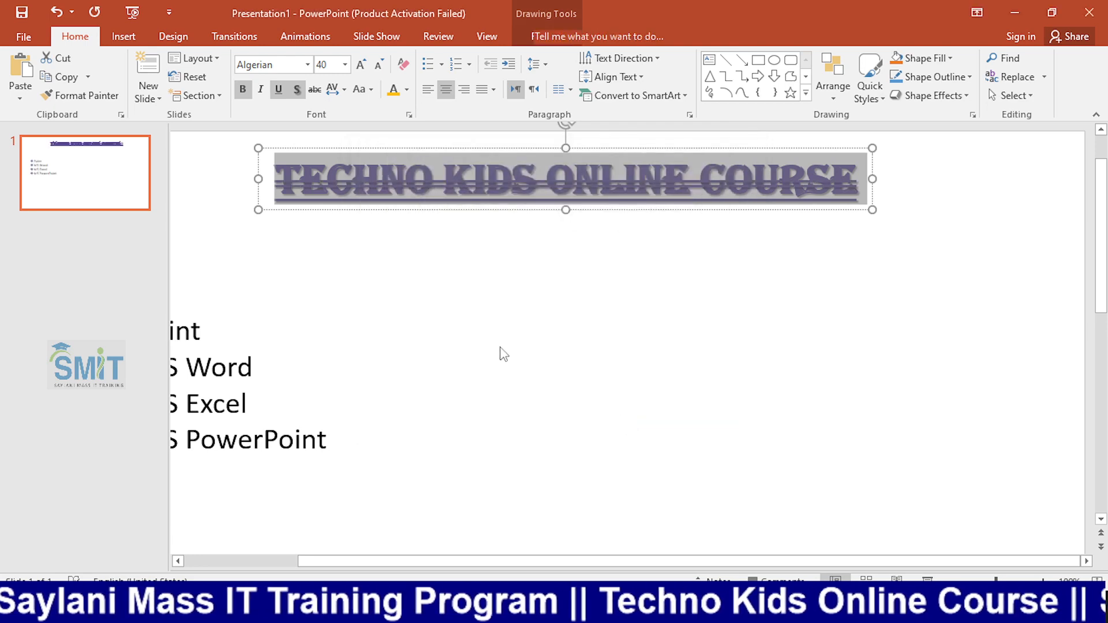
pyautogui.click(498, 327)
pyautogui.hotkey('ctrl', 'z')
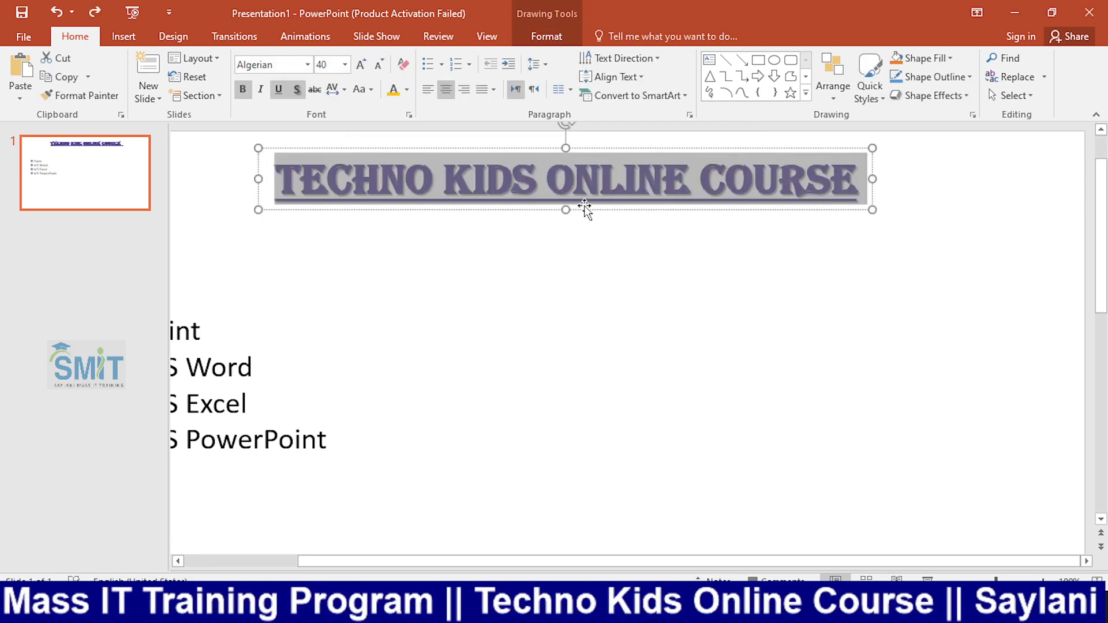
pyautogui.click(527, 175)
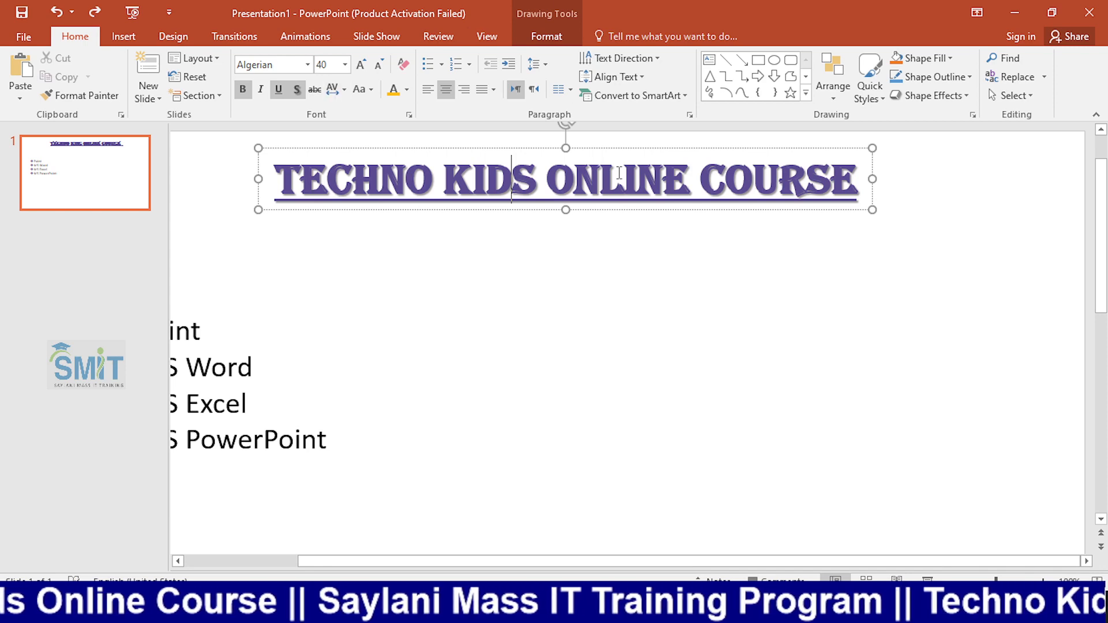
pyautogui.click(534, 193)
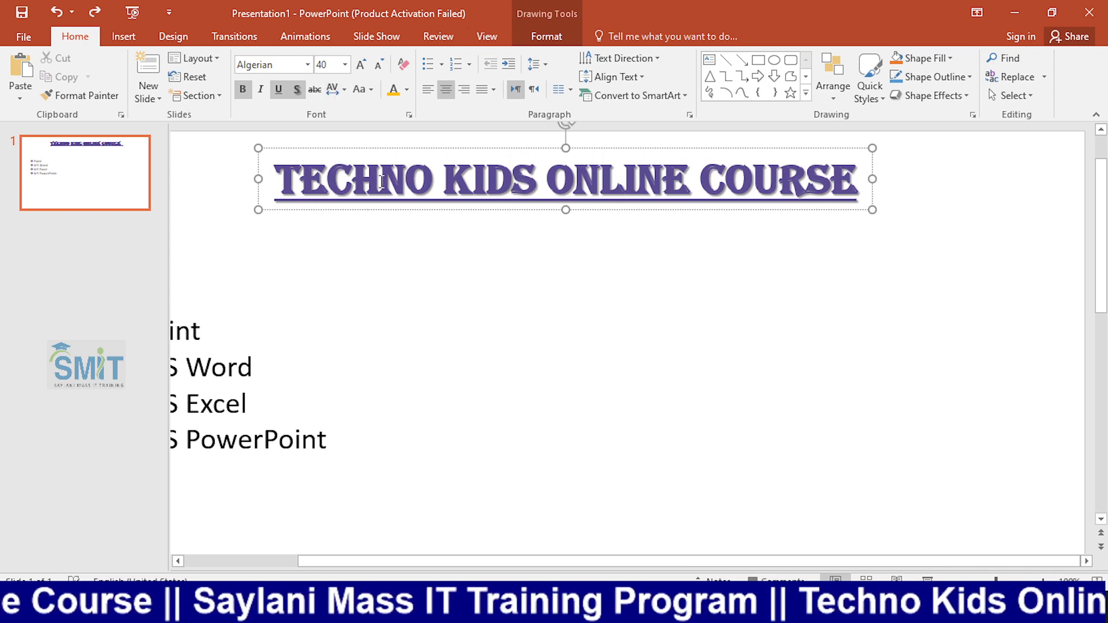
pyautogui.hotkey('alt', 'Tab')
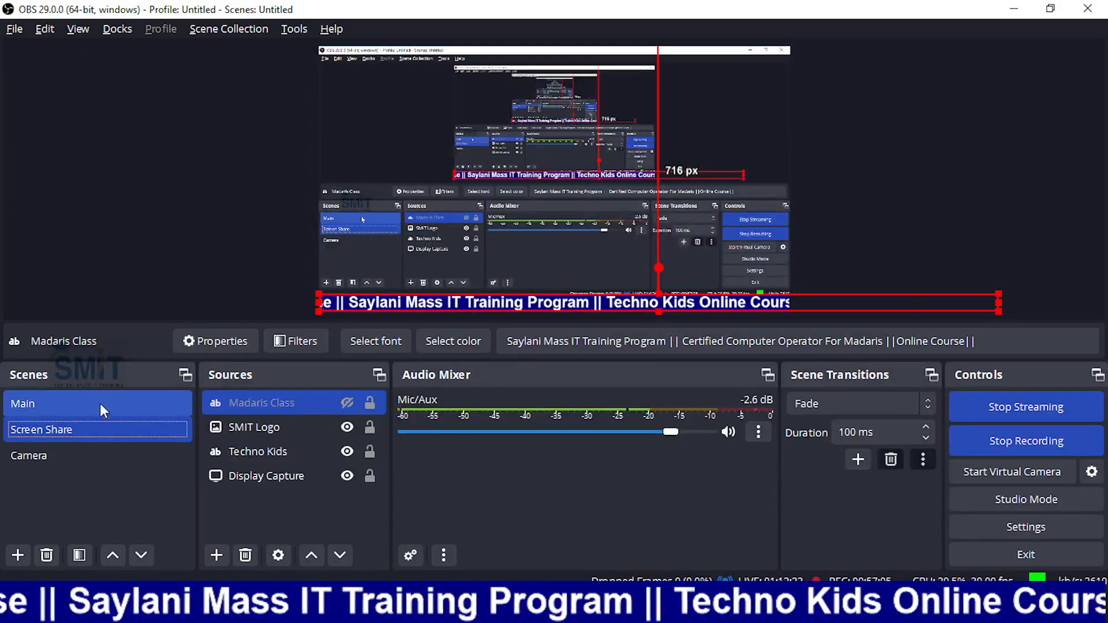
pyautogui.click(66, 460)
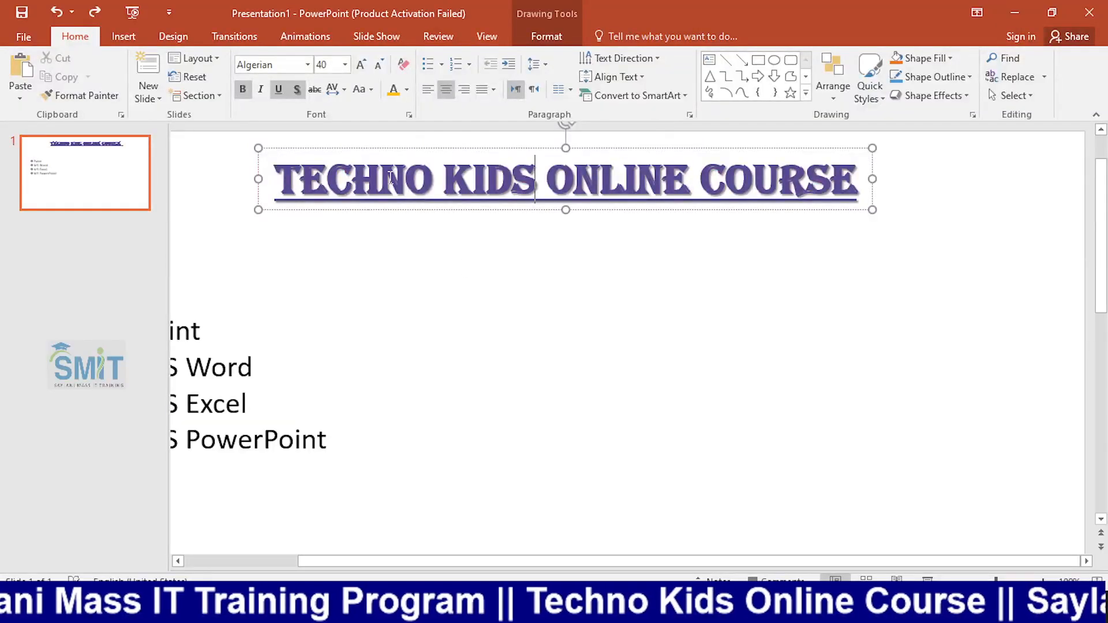
# Preview Very Loose character spacing and try Tight spacing on the word Techno in the heading.
pyautogui.doubleClick(391, 178)
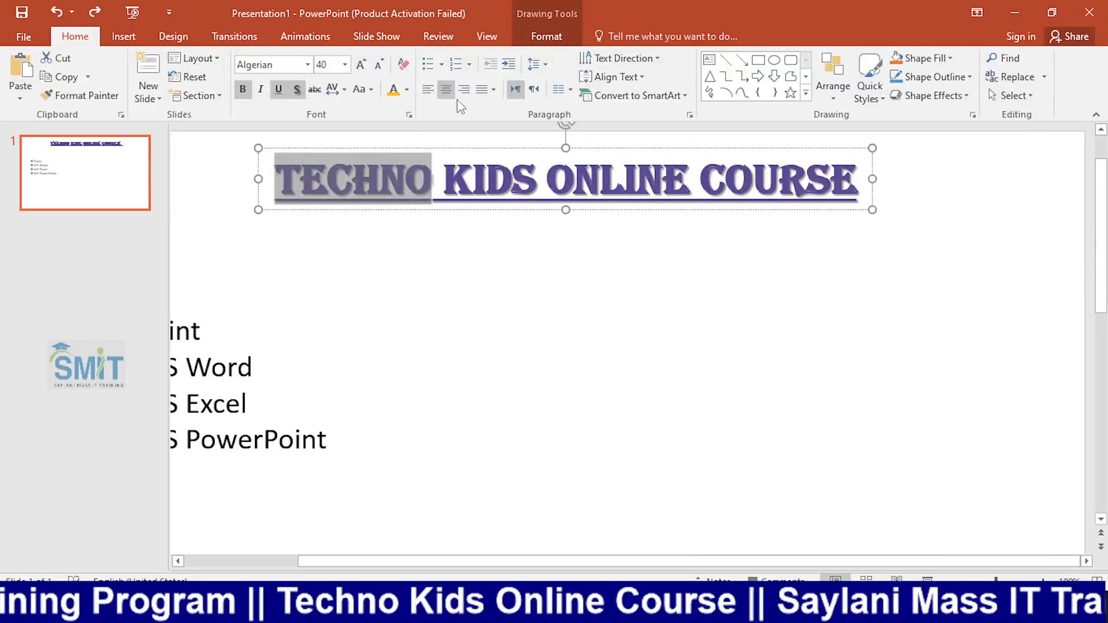
pyautogui.click(344, 91)
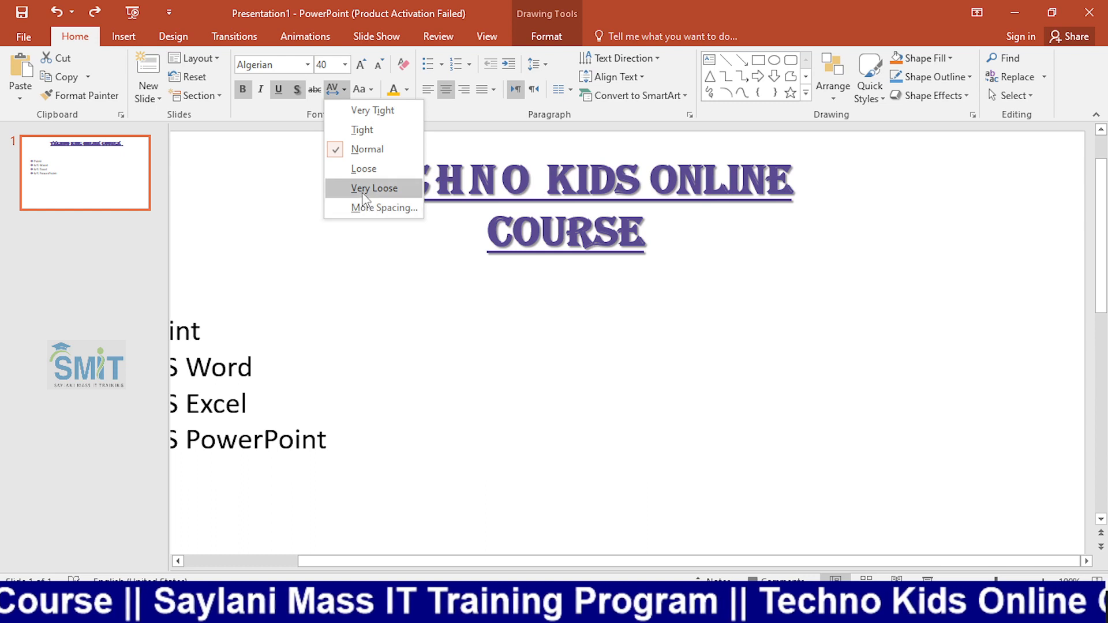
pyautogui.click(382, 132)
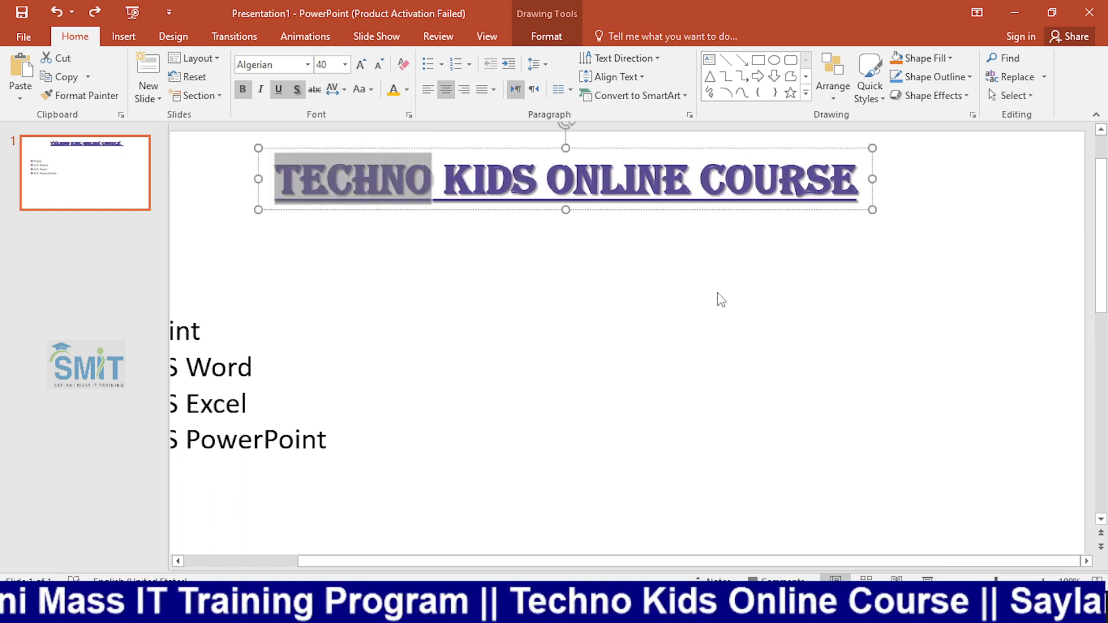
# Draw a small text box in the blank area beside the bulleted course list and enter a person's first name.
pyautogui.scroll(-3, 542, 338)
pyautogui.click(540, 211)
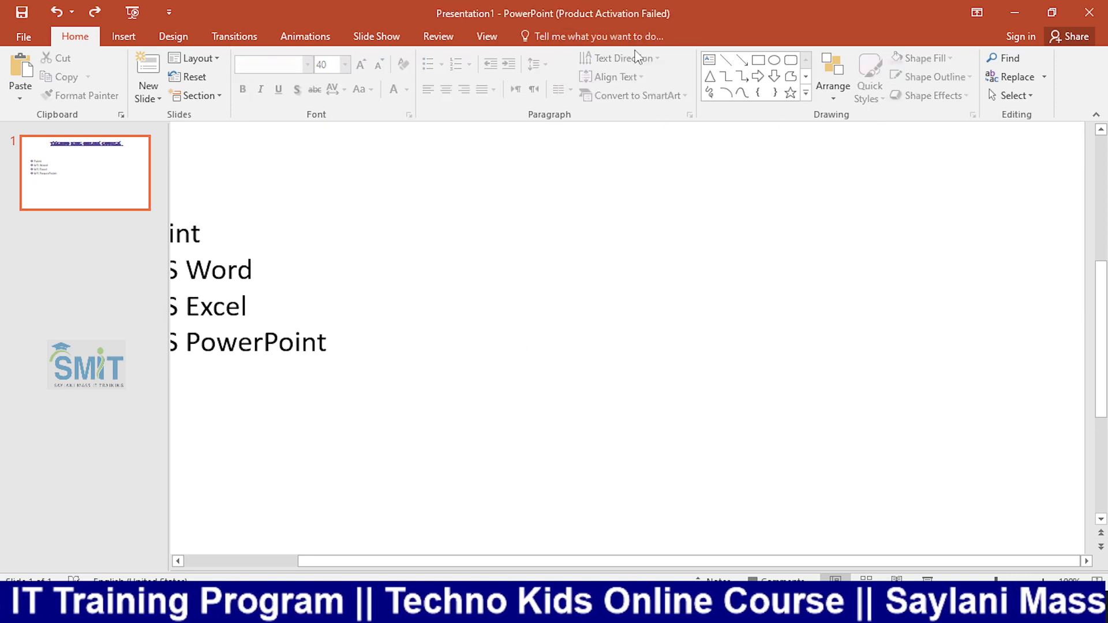
pyautogui.click(710, 59)
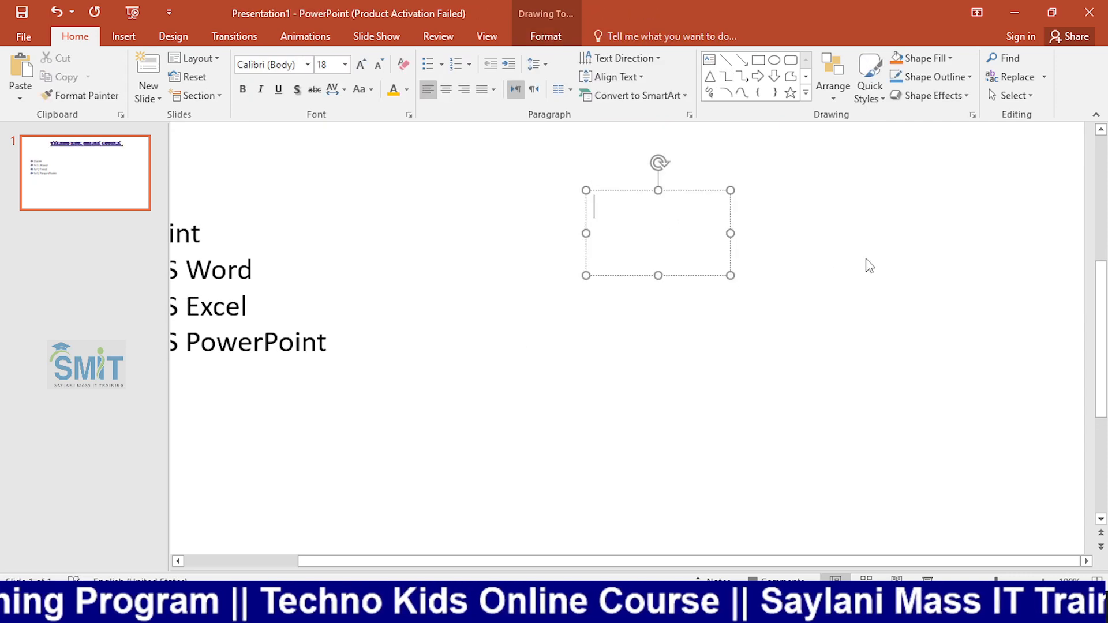
pyautogui.write('Rizwan')
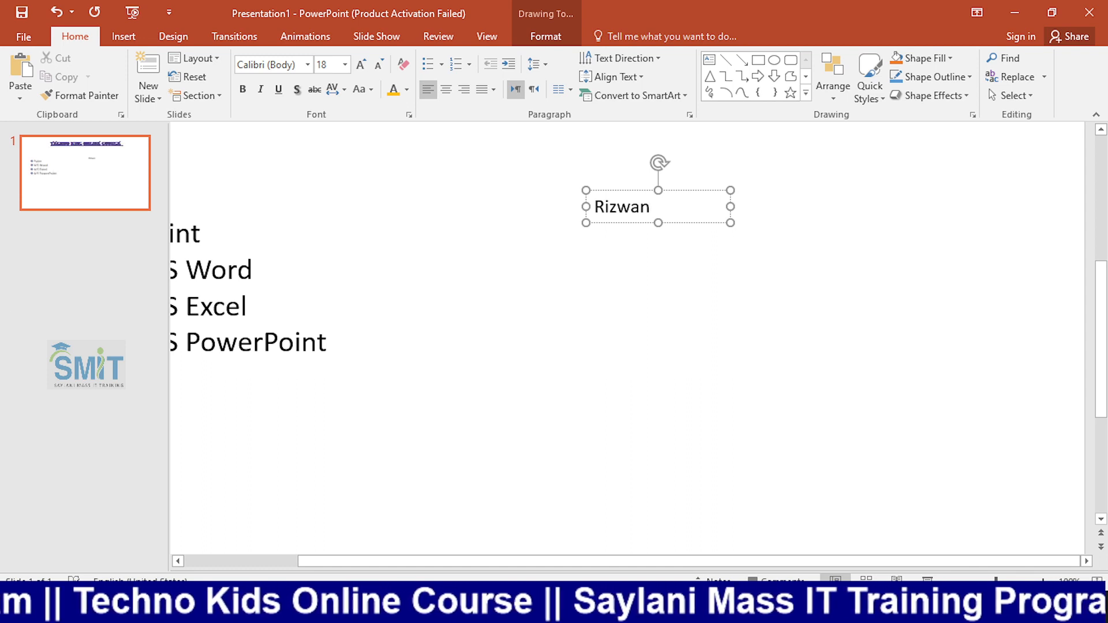
# Enlarge all the text in the new text box to font size 66.
pyautogui.hotkey('ctrl', 'a')
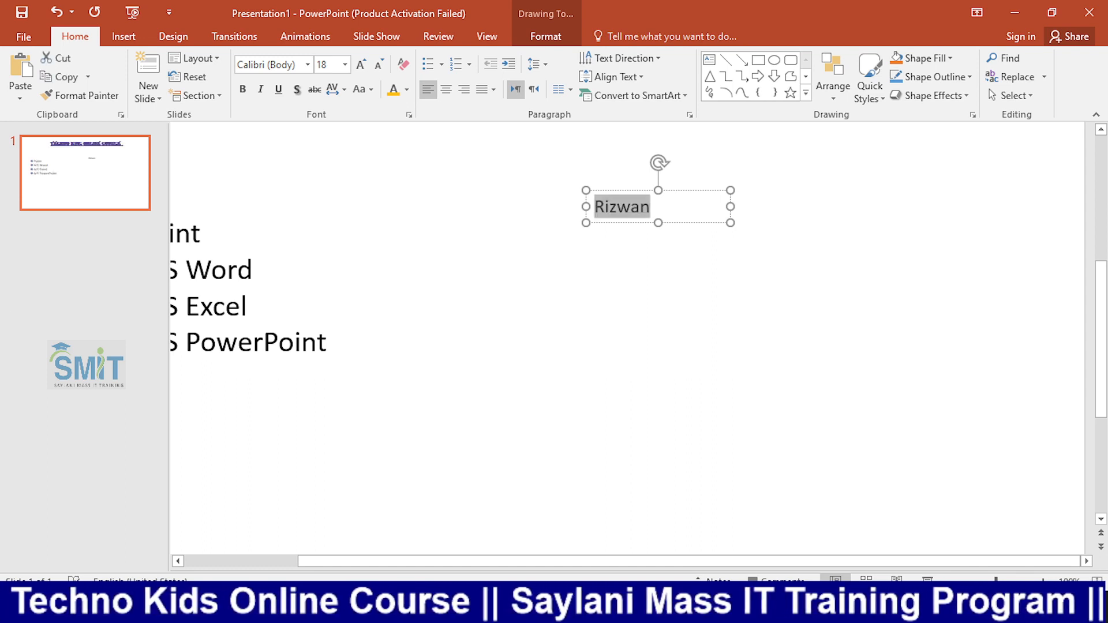
pyautogui.hotkey('ctrl', 'shift', '.')
pyautogui.hotkey('ctrl', 'shift', '.')
pyautogui.hotkey('ctrl', 'shift', '.')
pyautogui.hotkey('ctrl', 'shift', '.')
pyautogui.hotkey('ctrl', 'shift', '.')
pyautogui.hotkey('ctrl', 'shift', '.')
pyautogui.hotkey('ctrl', 'shift', '.')
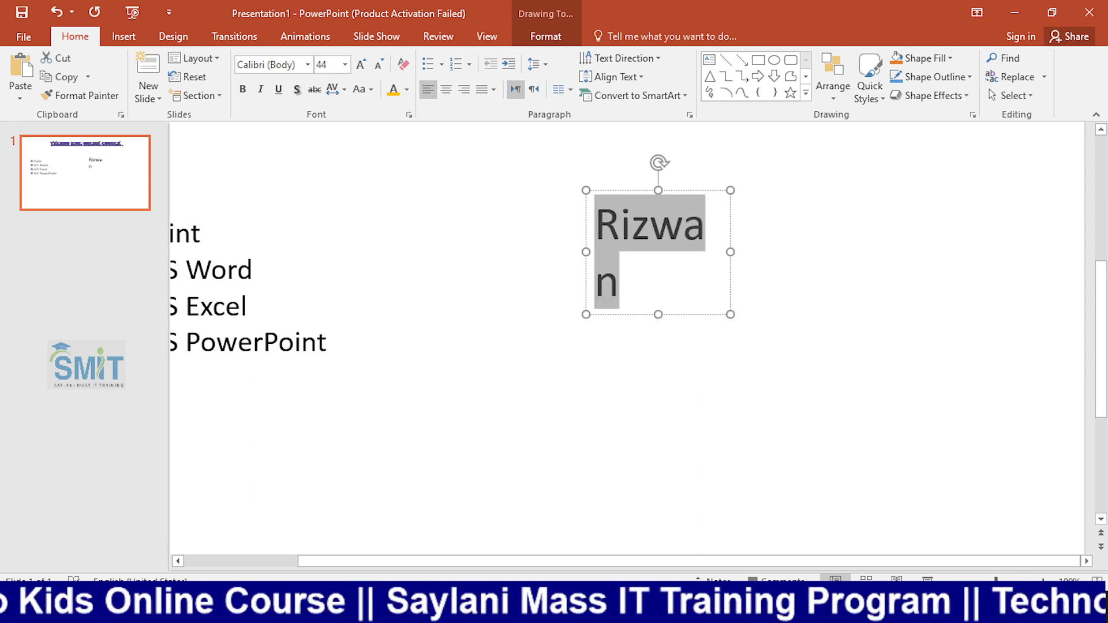
pyautogui.hotkey('ctrl', 'shift', '.')
pyautogui.hotkey('ctrl', 'shift', '.')
pyautogui.hotkey('ctrl', 'shift', '.')
pyautogui.hotkey('ctrl', 'shift', '.')
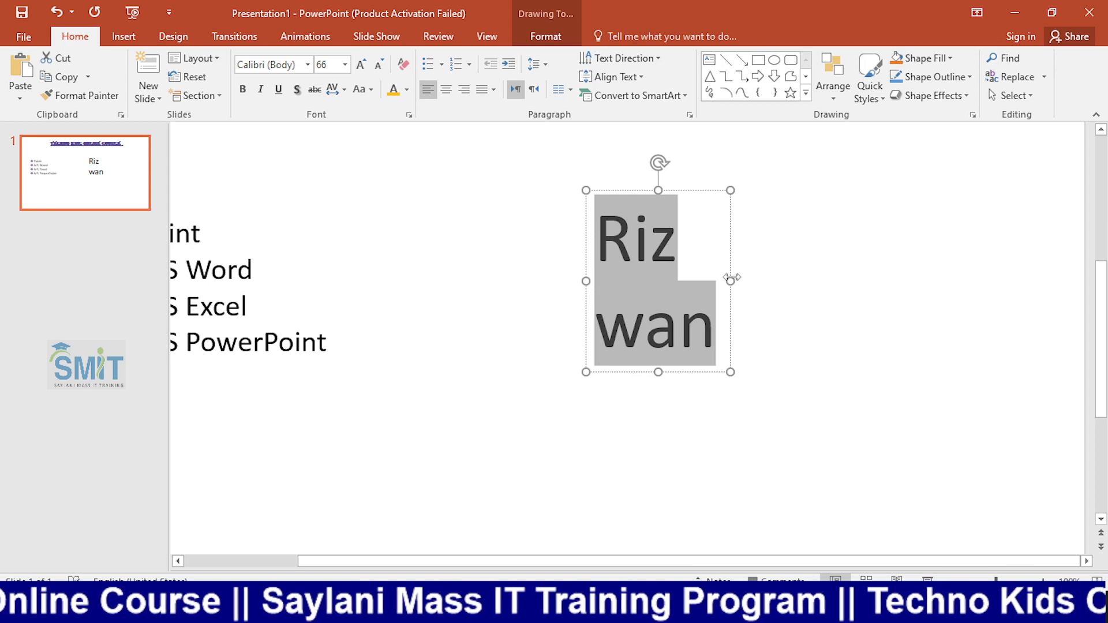